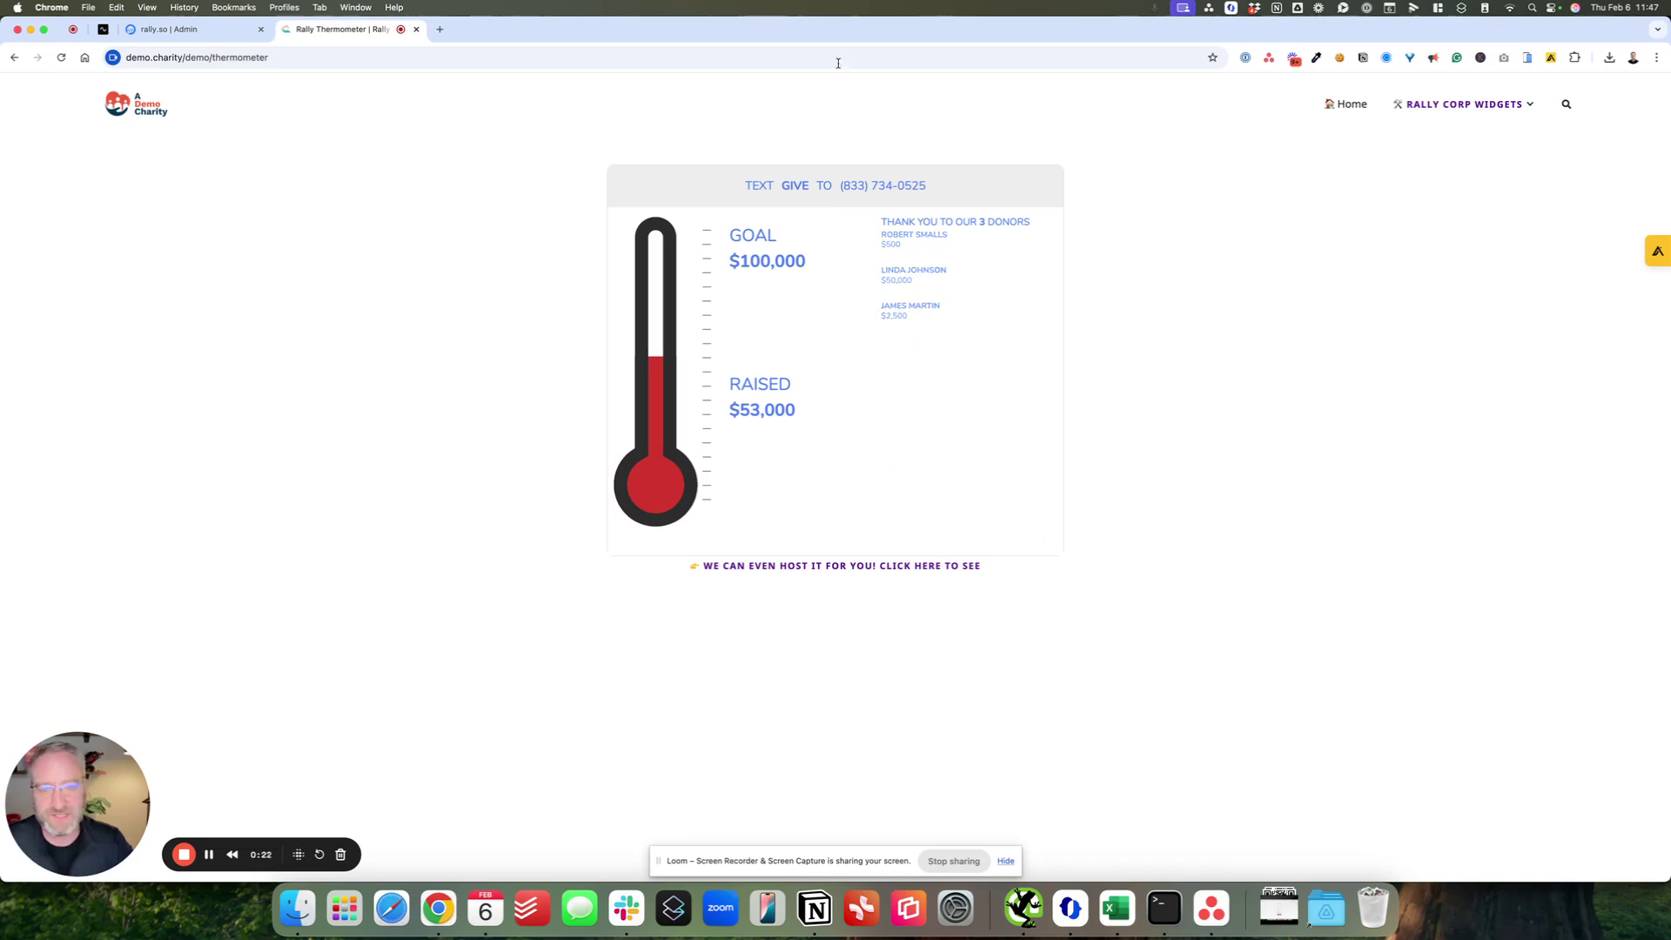
View the hosted full-page version of the thermometer and open the existing thermometer's details in the Rally.so admin
{"action": "left_click", "coordinate": [826, 567]}
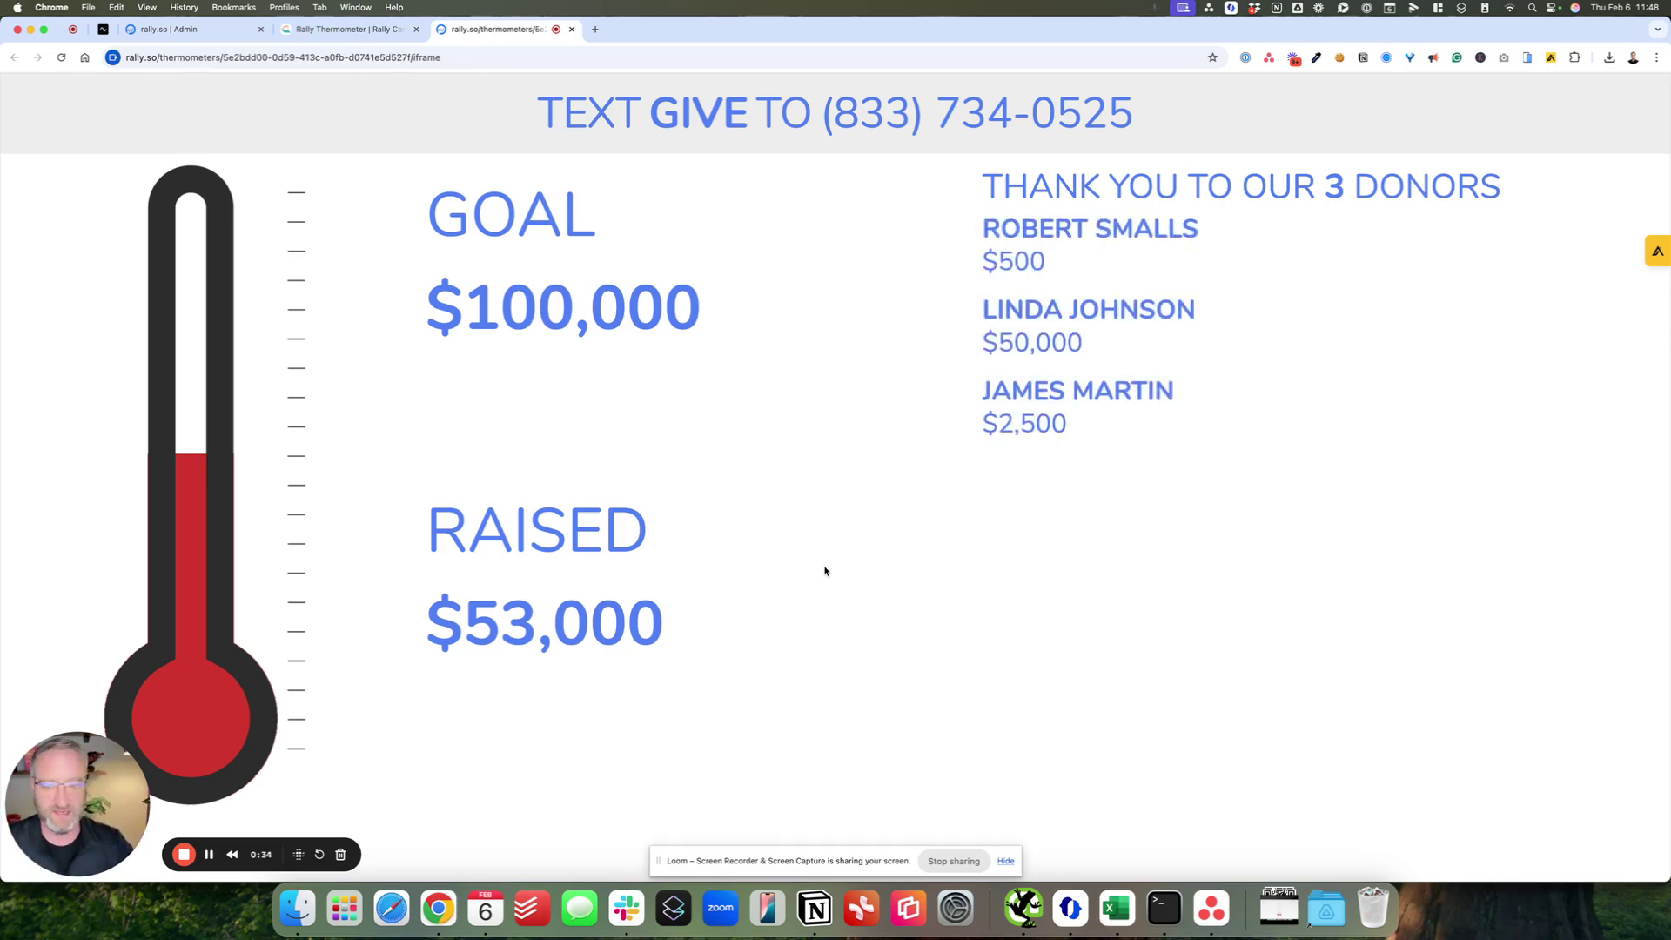
{"action": "left_click", "coordinate": [153, 30]}
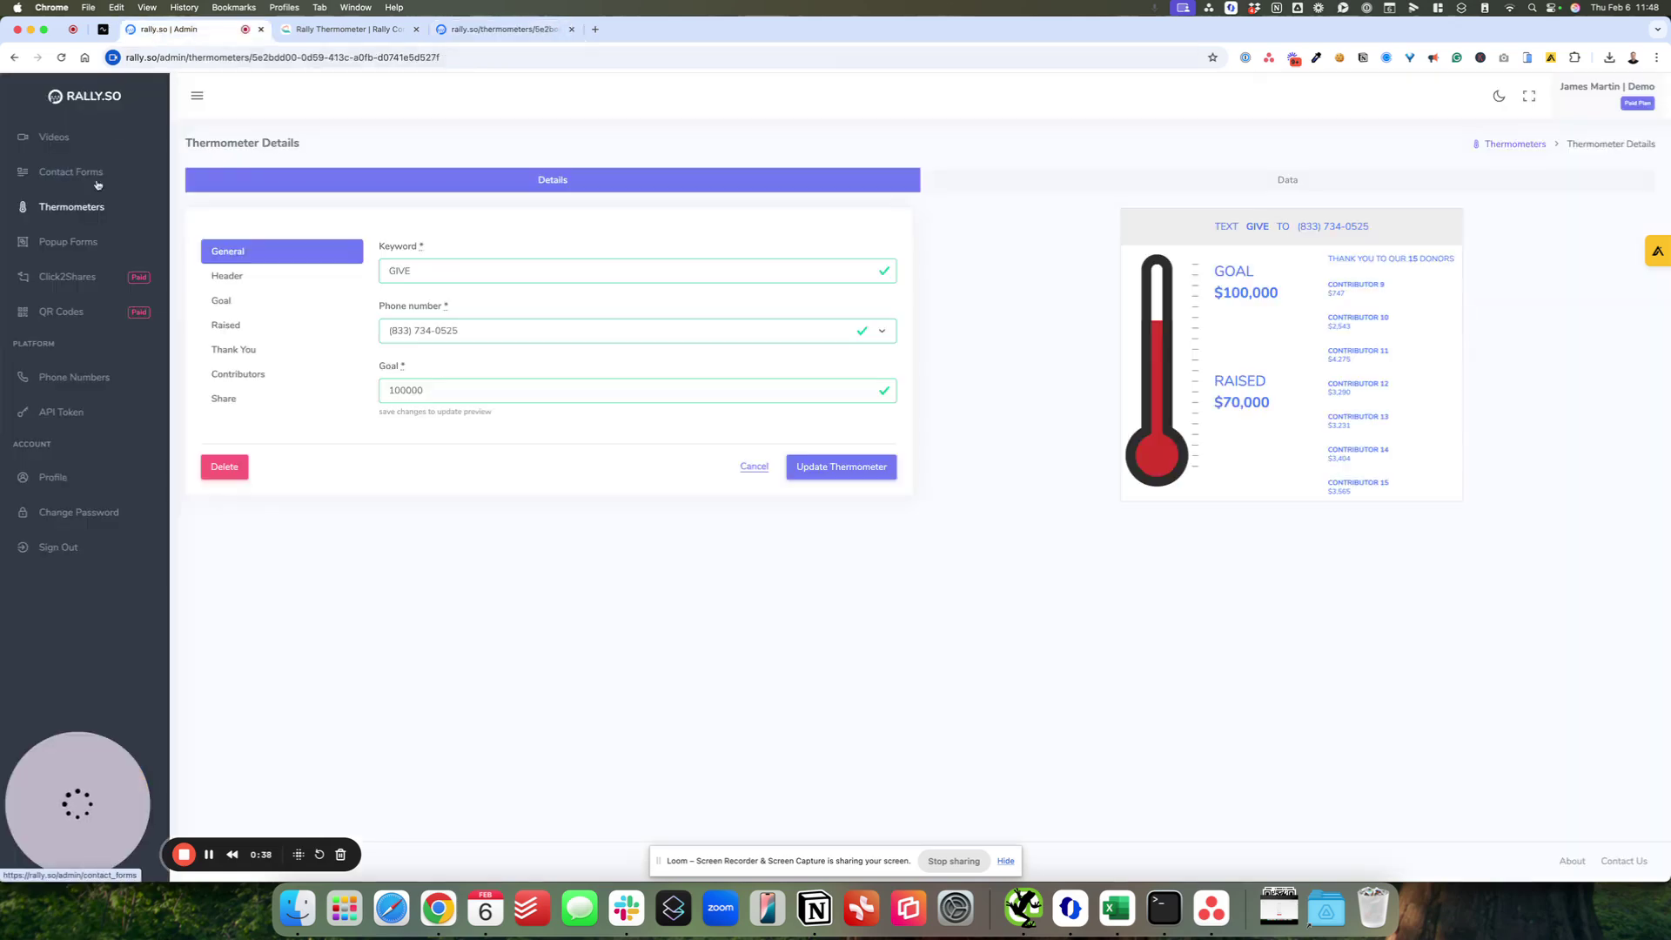
{"action": "left_click", "coordinate": [78, 206]}
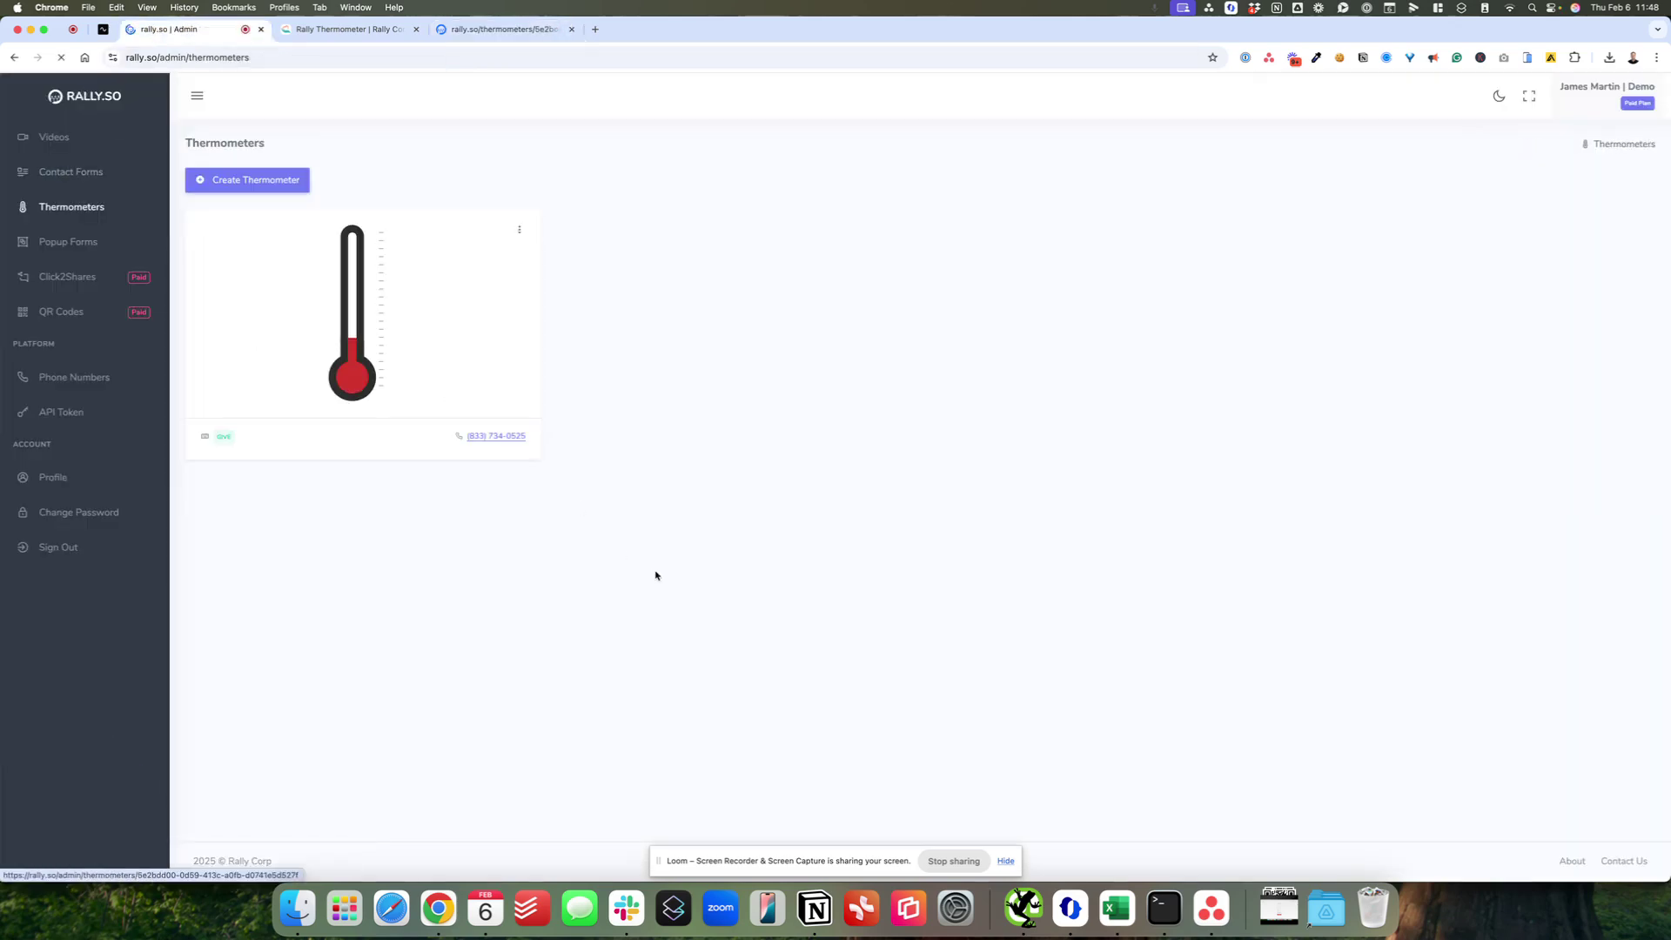
{"action": "left_click", "coordinate": [275, 300]}
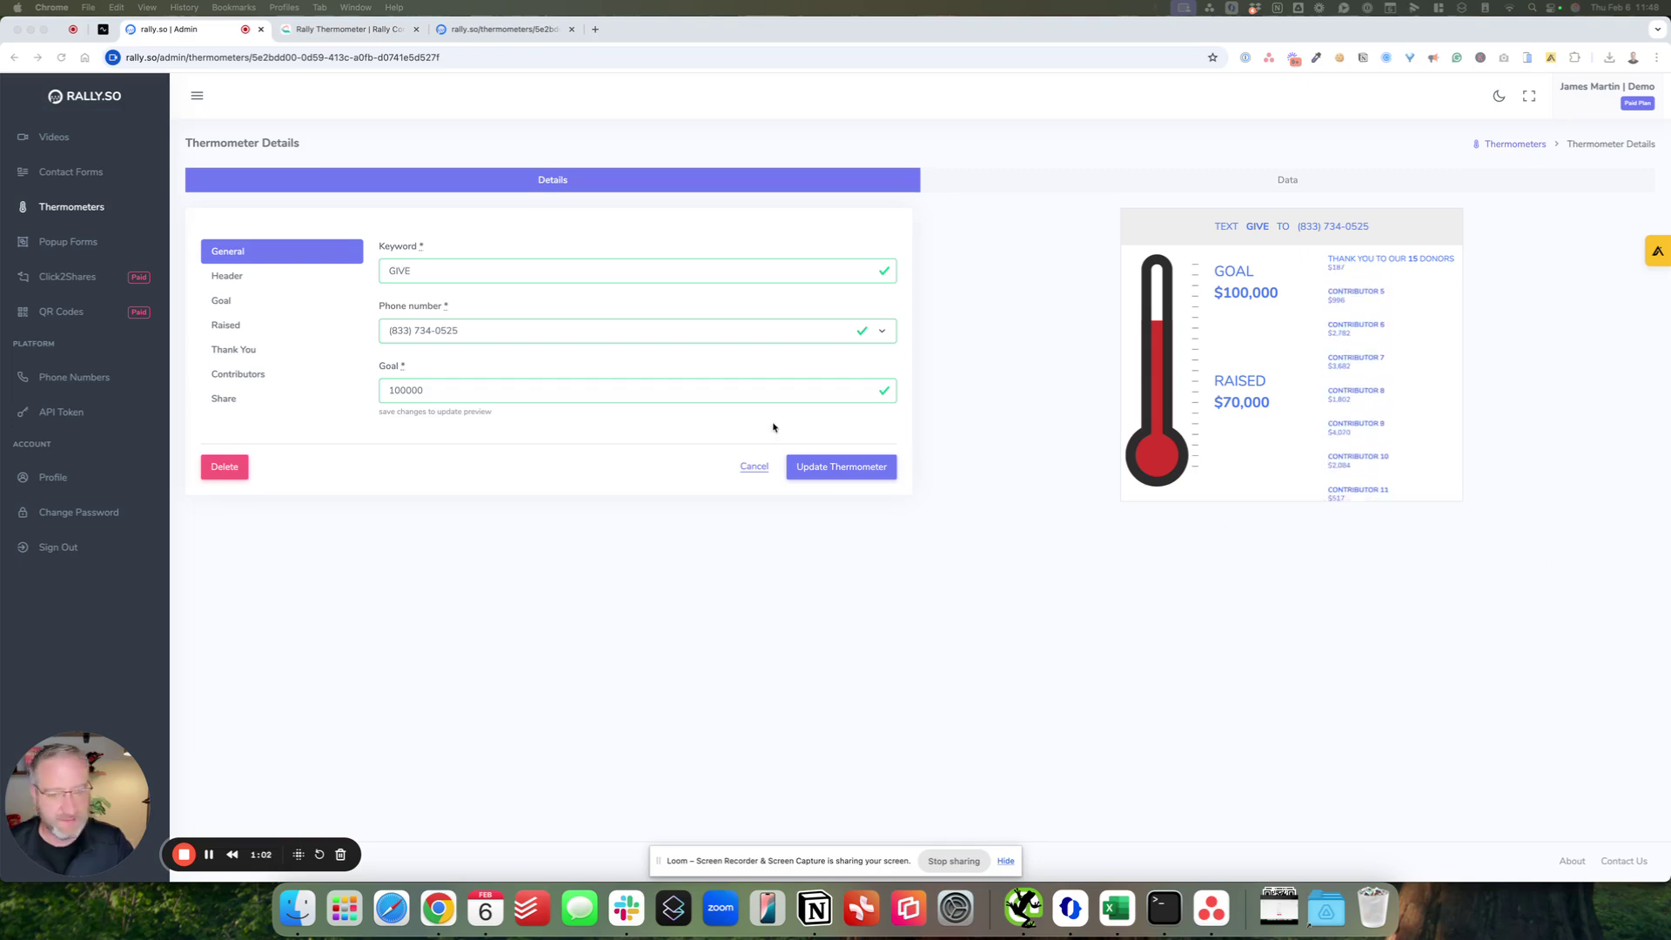
Switch to the Rally Corp platform window and review the GIVE workflow and its single donor conversation
{"action": "key", "text": "super+grave"}
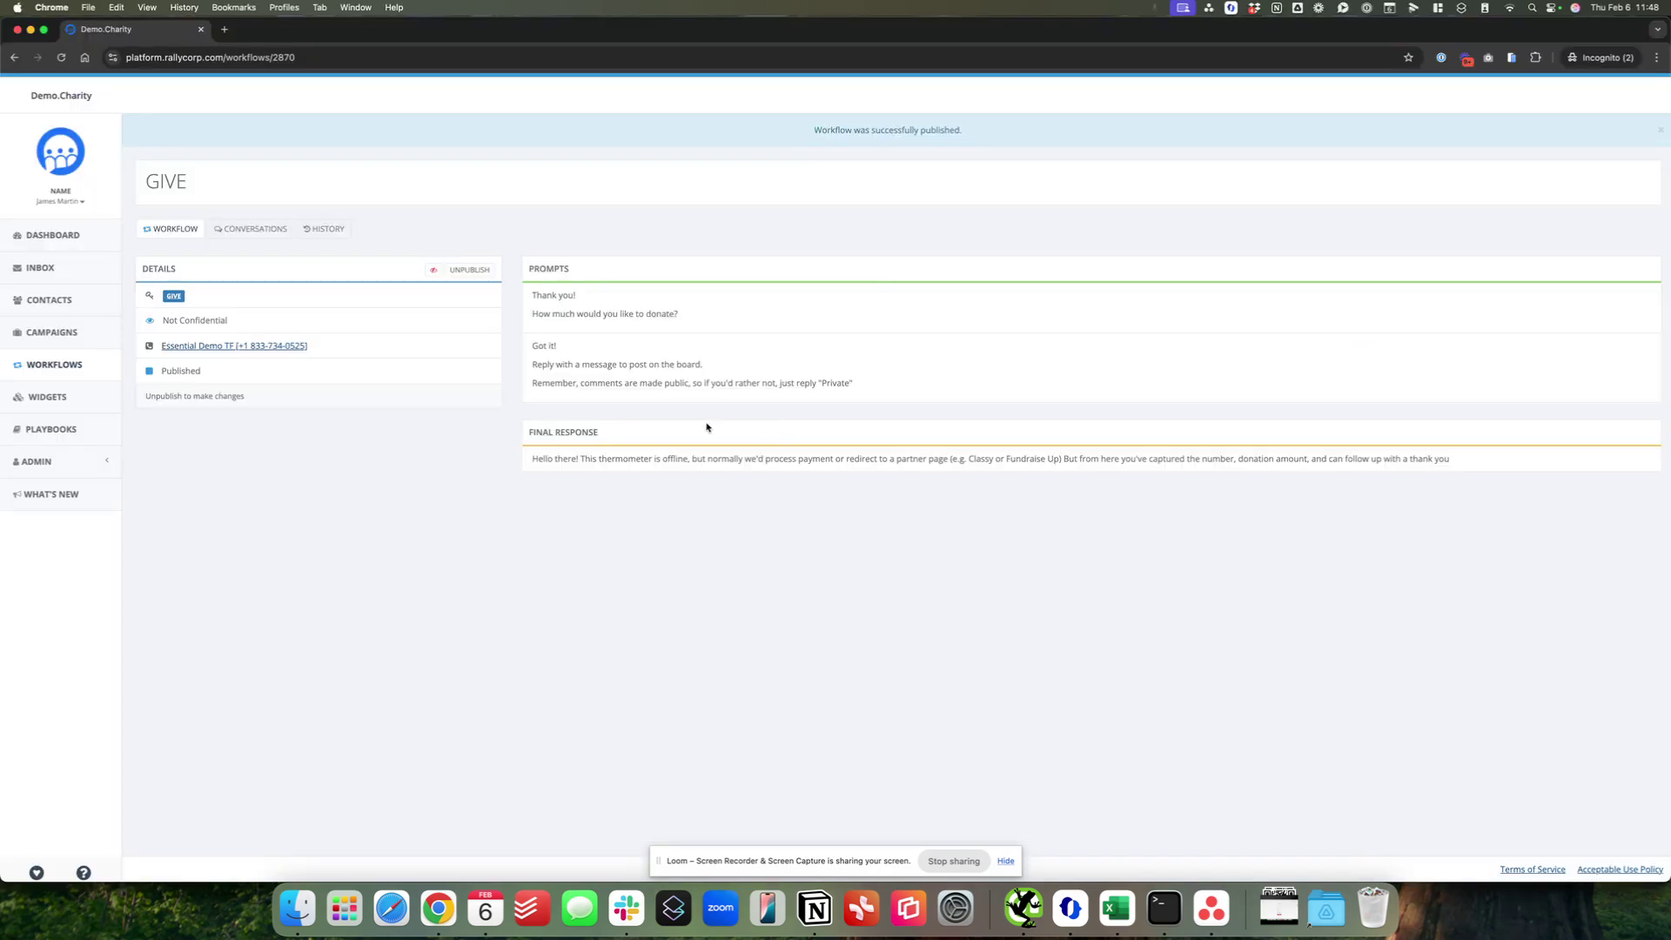
{"action": "left_click", "coordinate": [176, 299]}
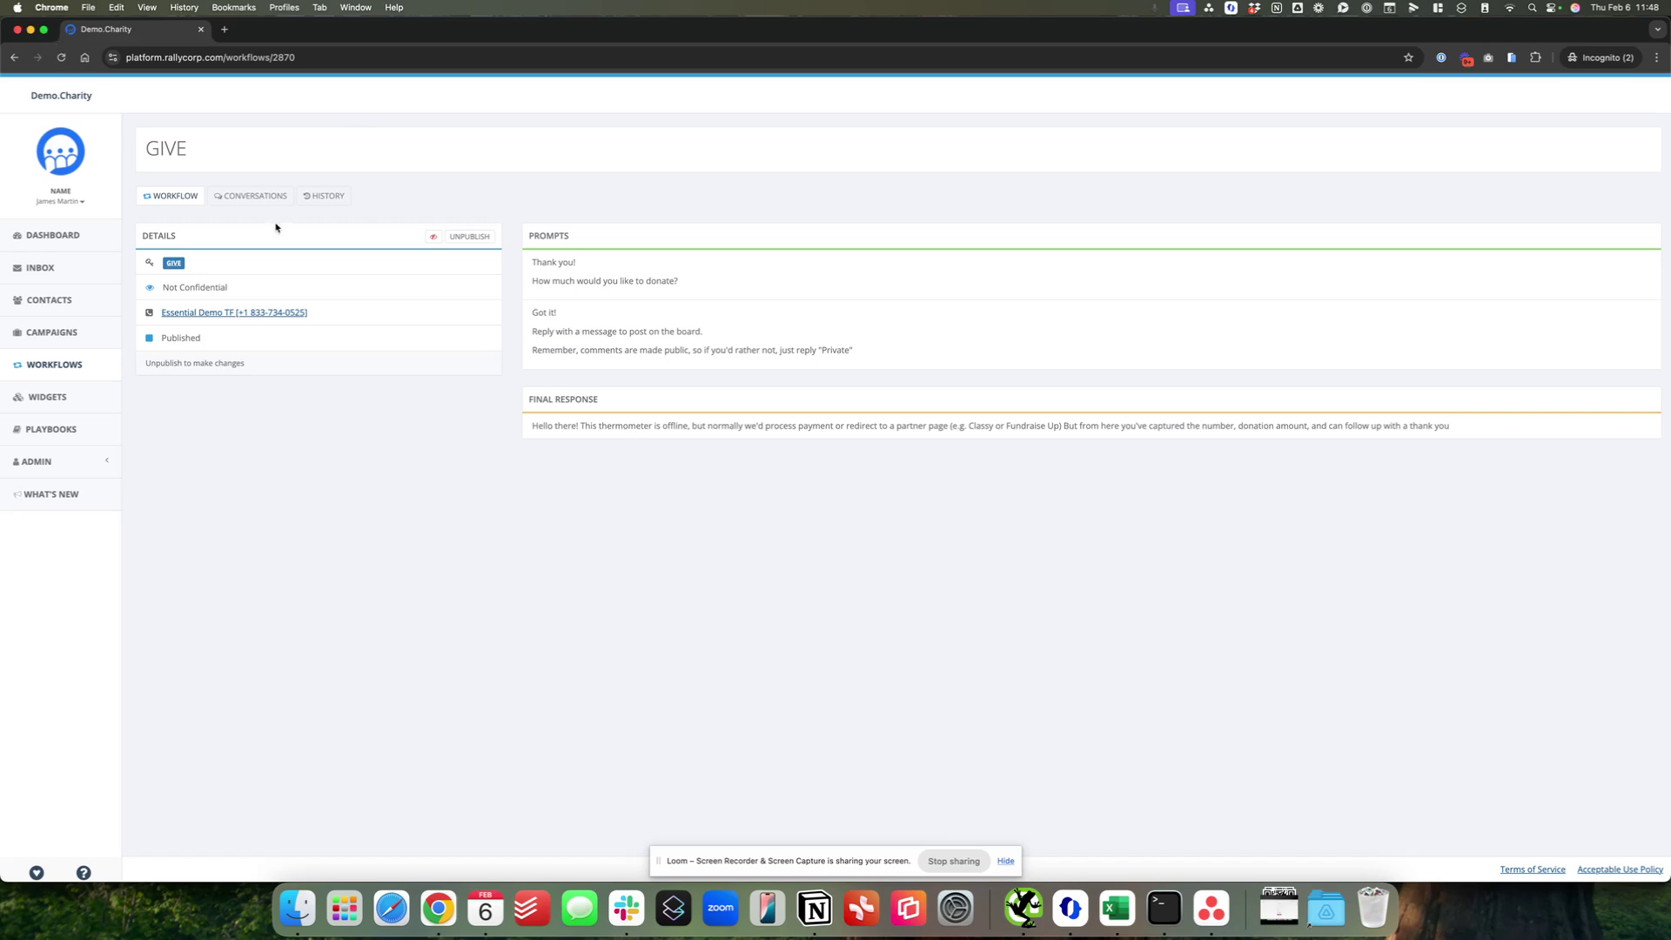
{"action": "left_click", "coordinate": [248, 195]}
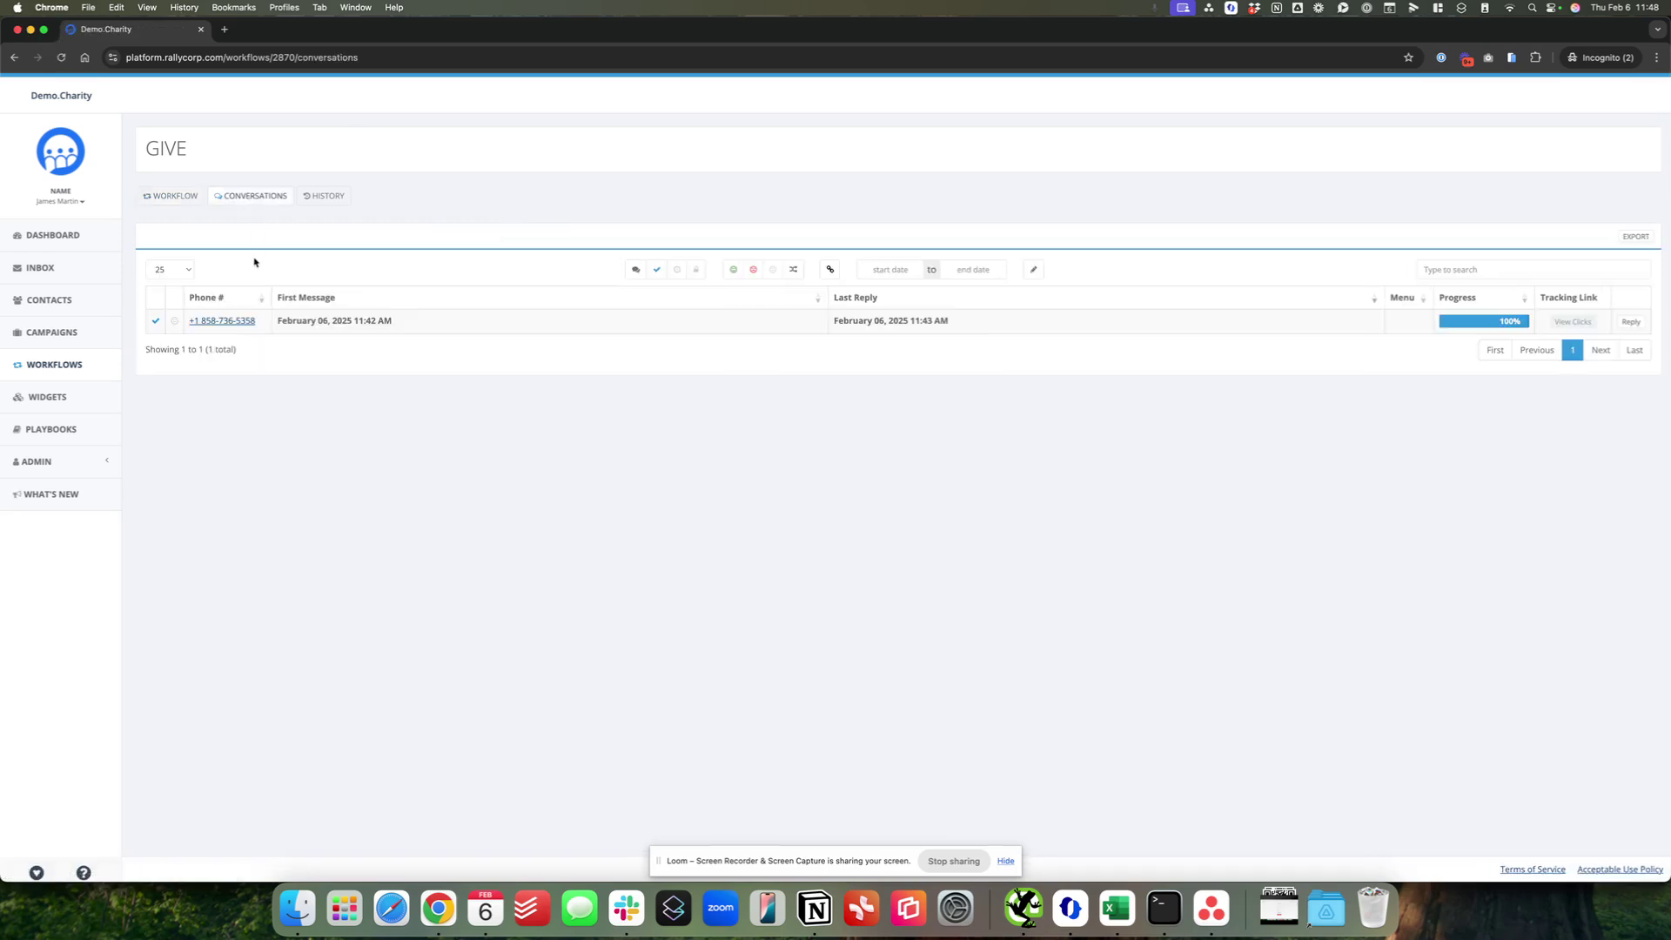
{"action": "left_click", "coordinate": [467, 330]}
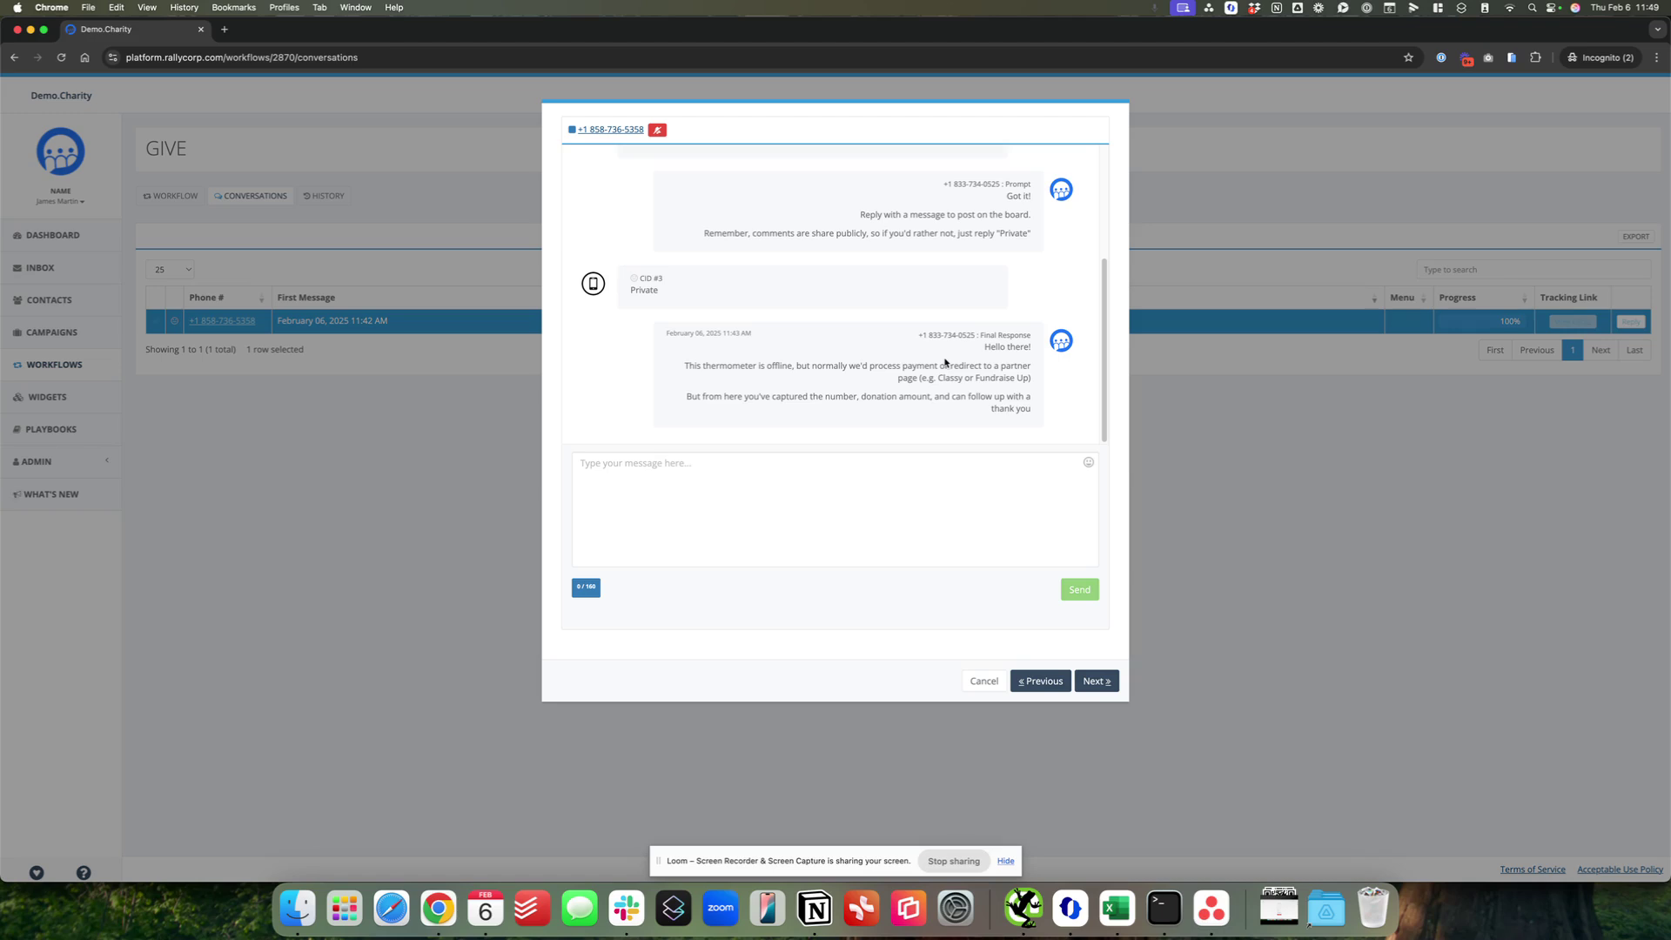
{"action": "left_click", "coordinate": [983, 681]}
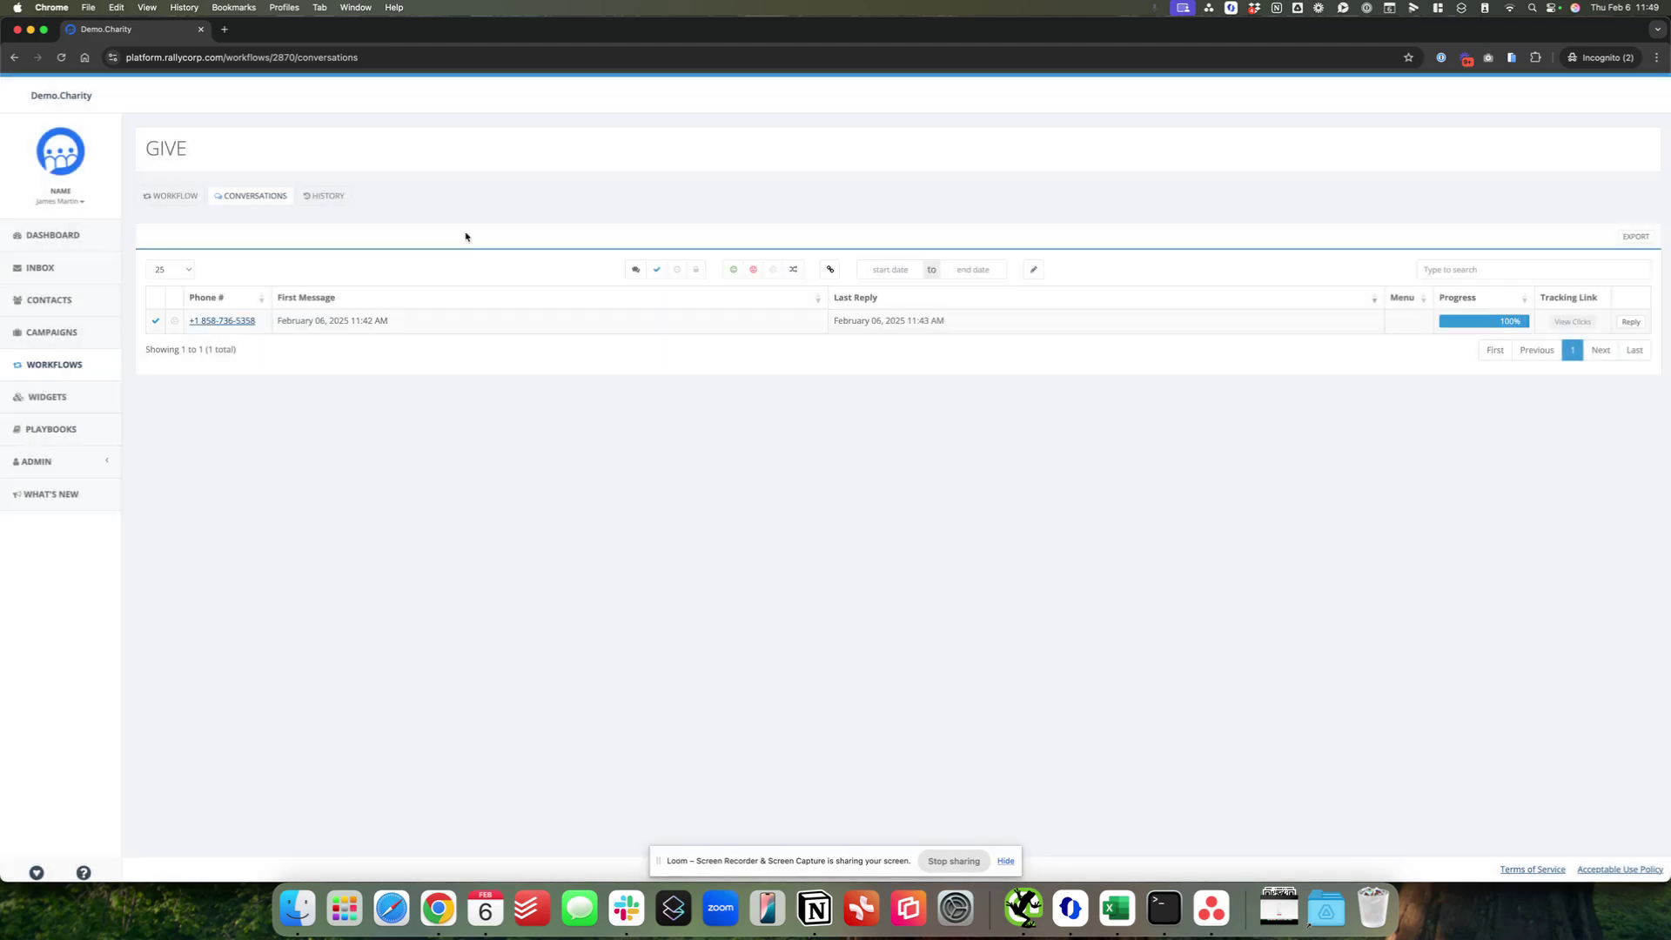
{"action": "left_click", "coordinate": [31, 31]}
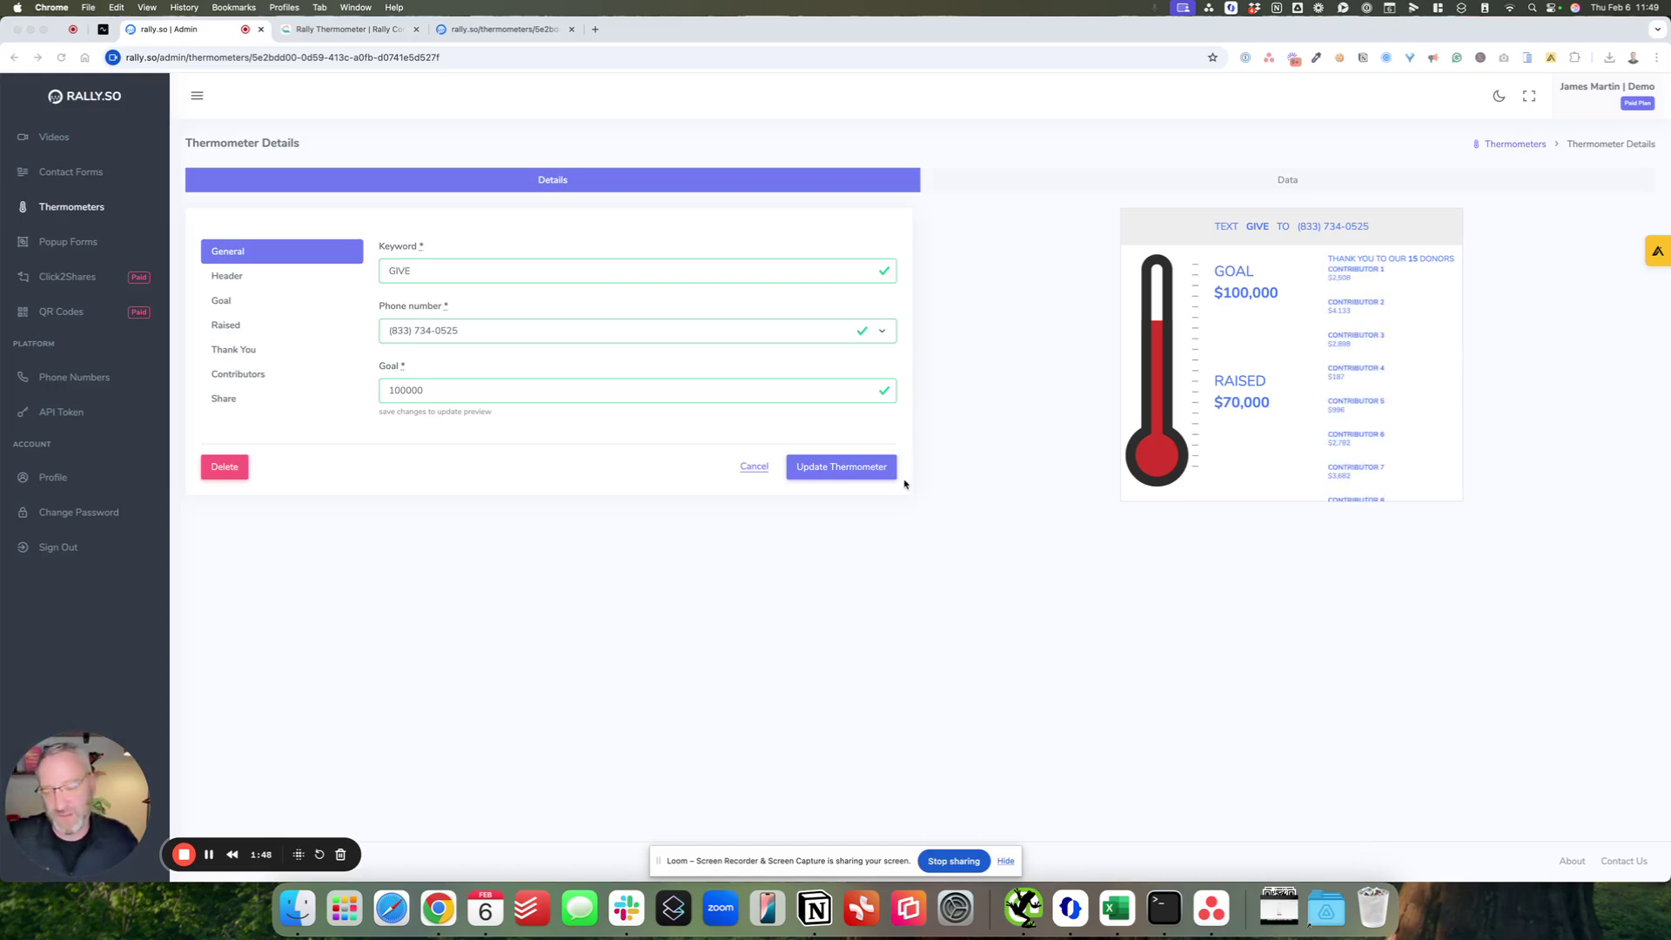
Check the goal field in the general settings and preview the thermometer with its header hidden and shown again
{"action": "left_click", "coordinate": [466, 401]}
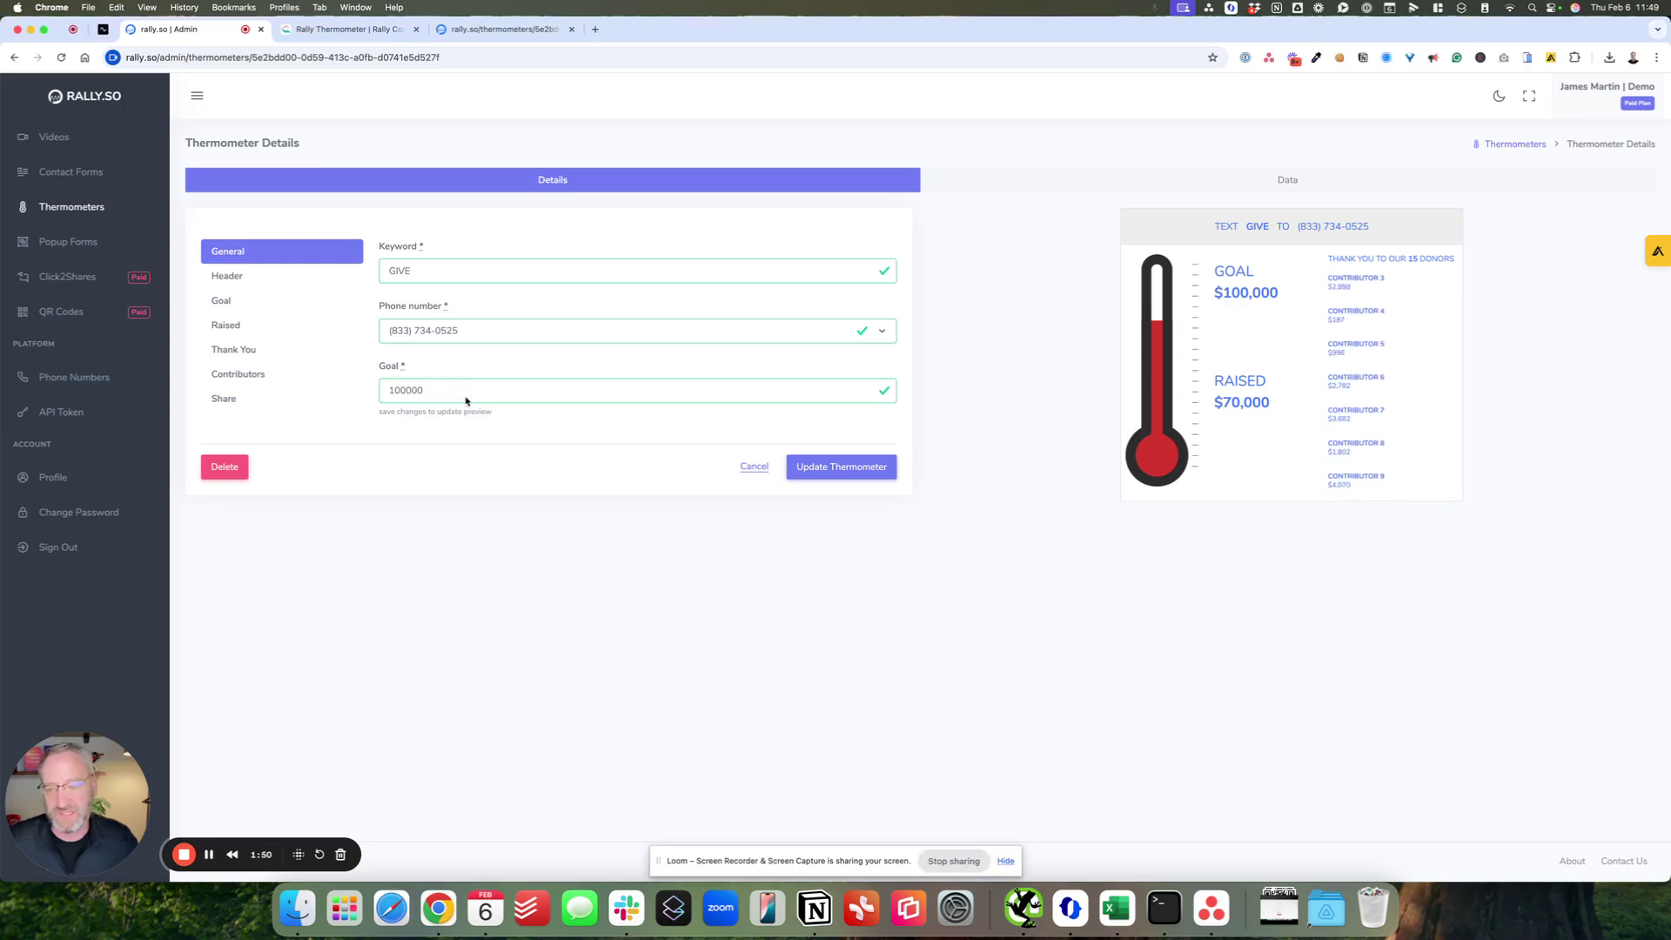
{"action": "left_click", "coordinate": [444, 390]}
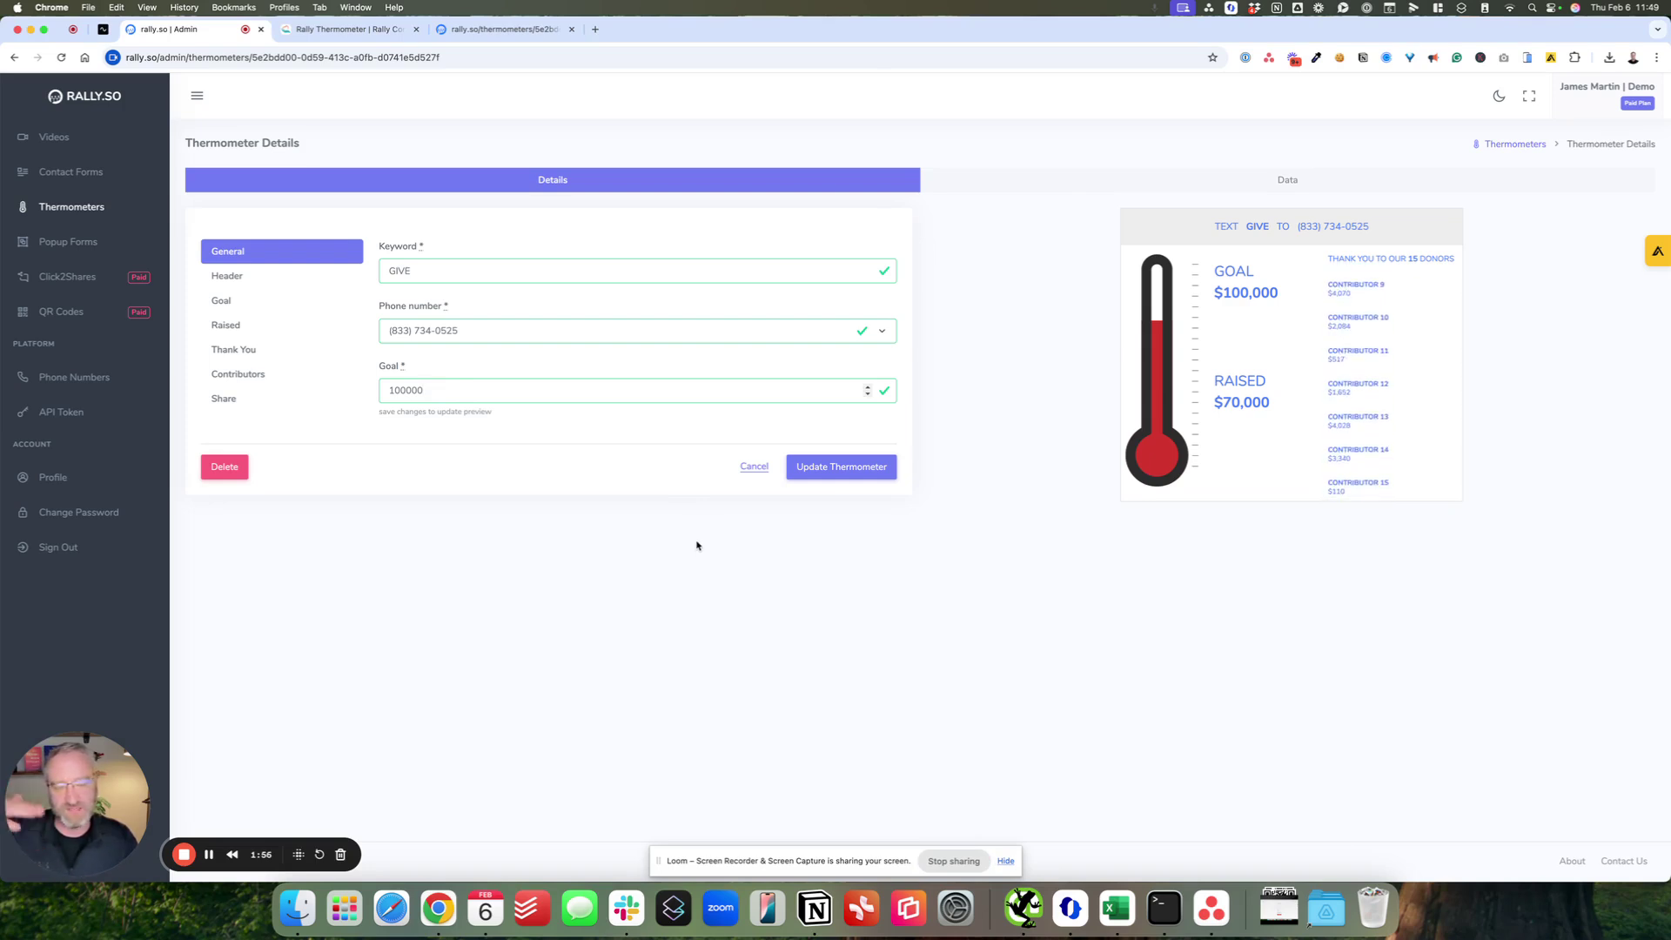
{"action": "left_click", "coordinate": [238, 277]}
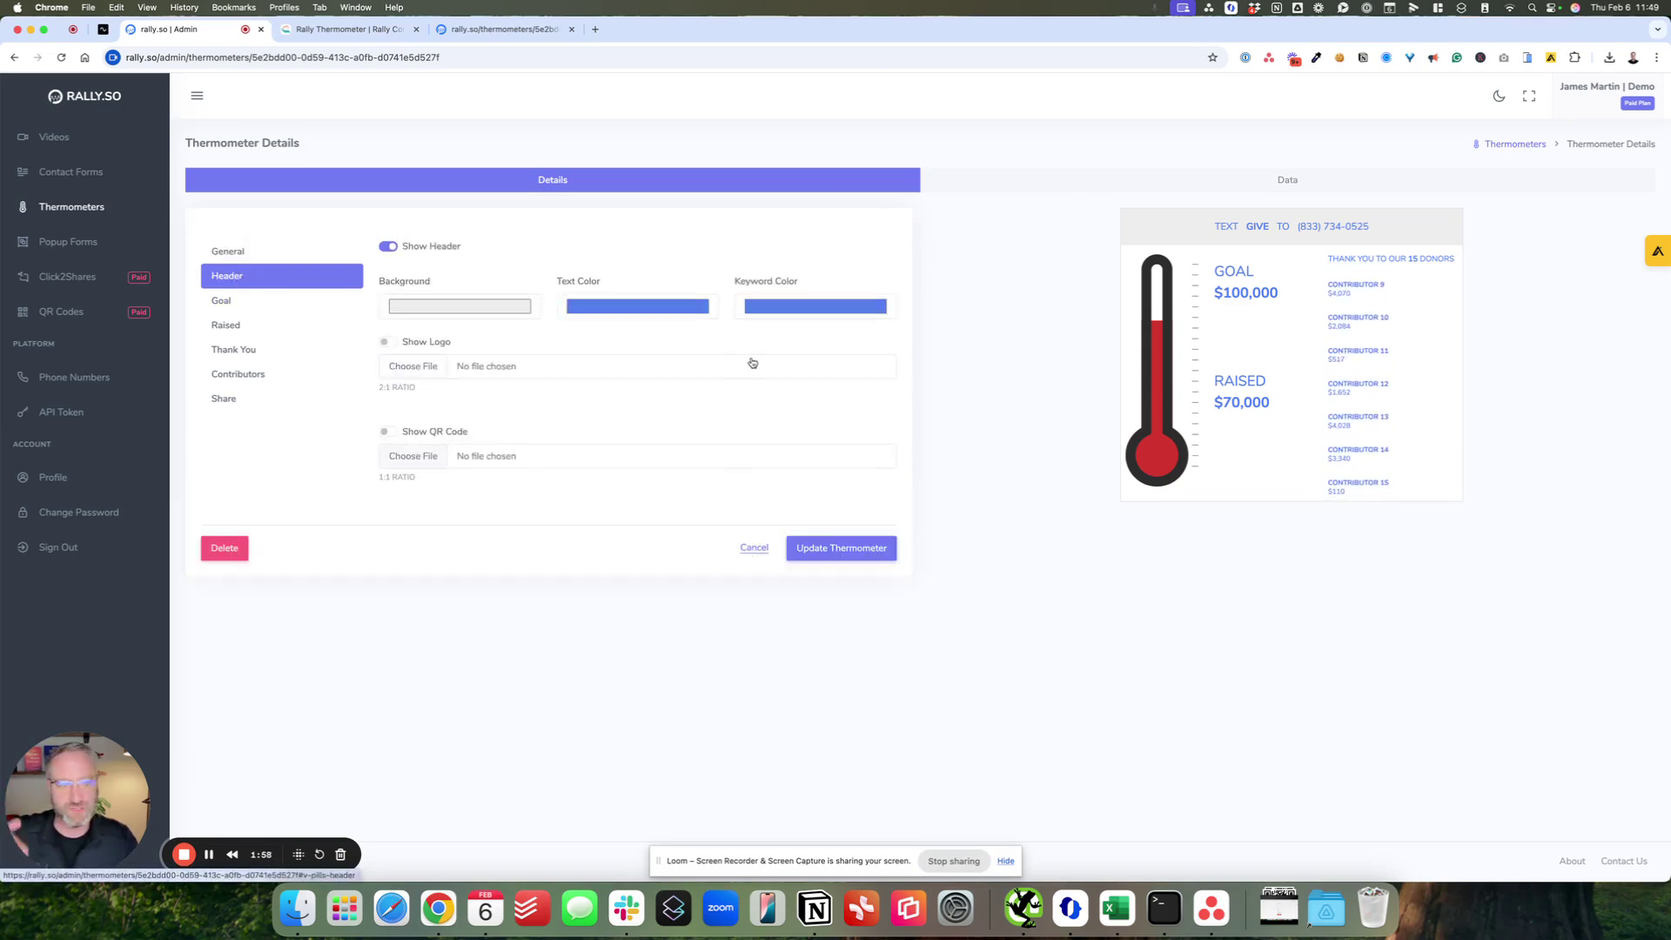
{"action": "left_click", "coordinate": [389, 246]}
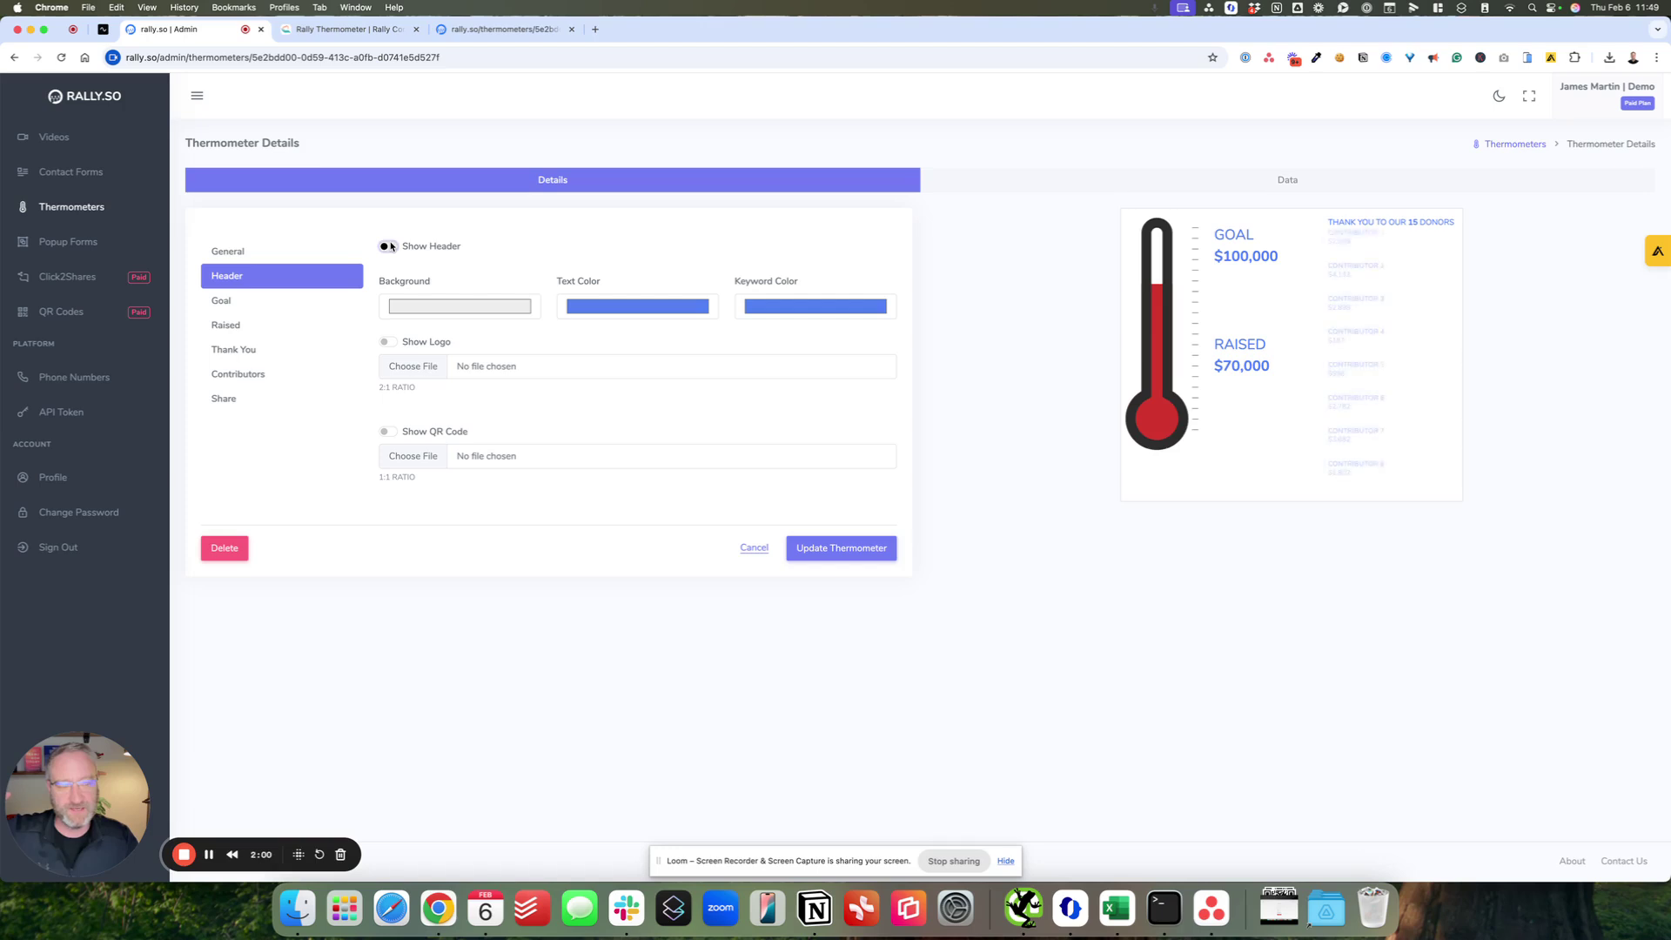
{"action": "left_click", "coordinate": [389, 247]}
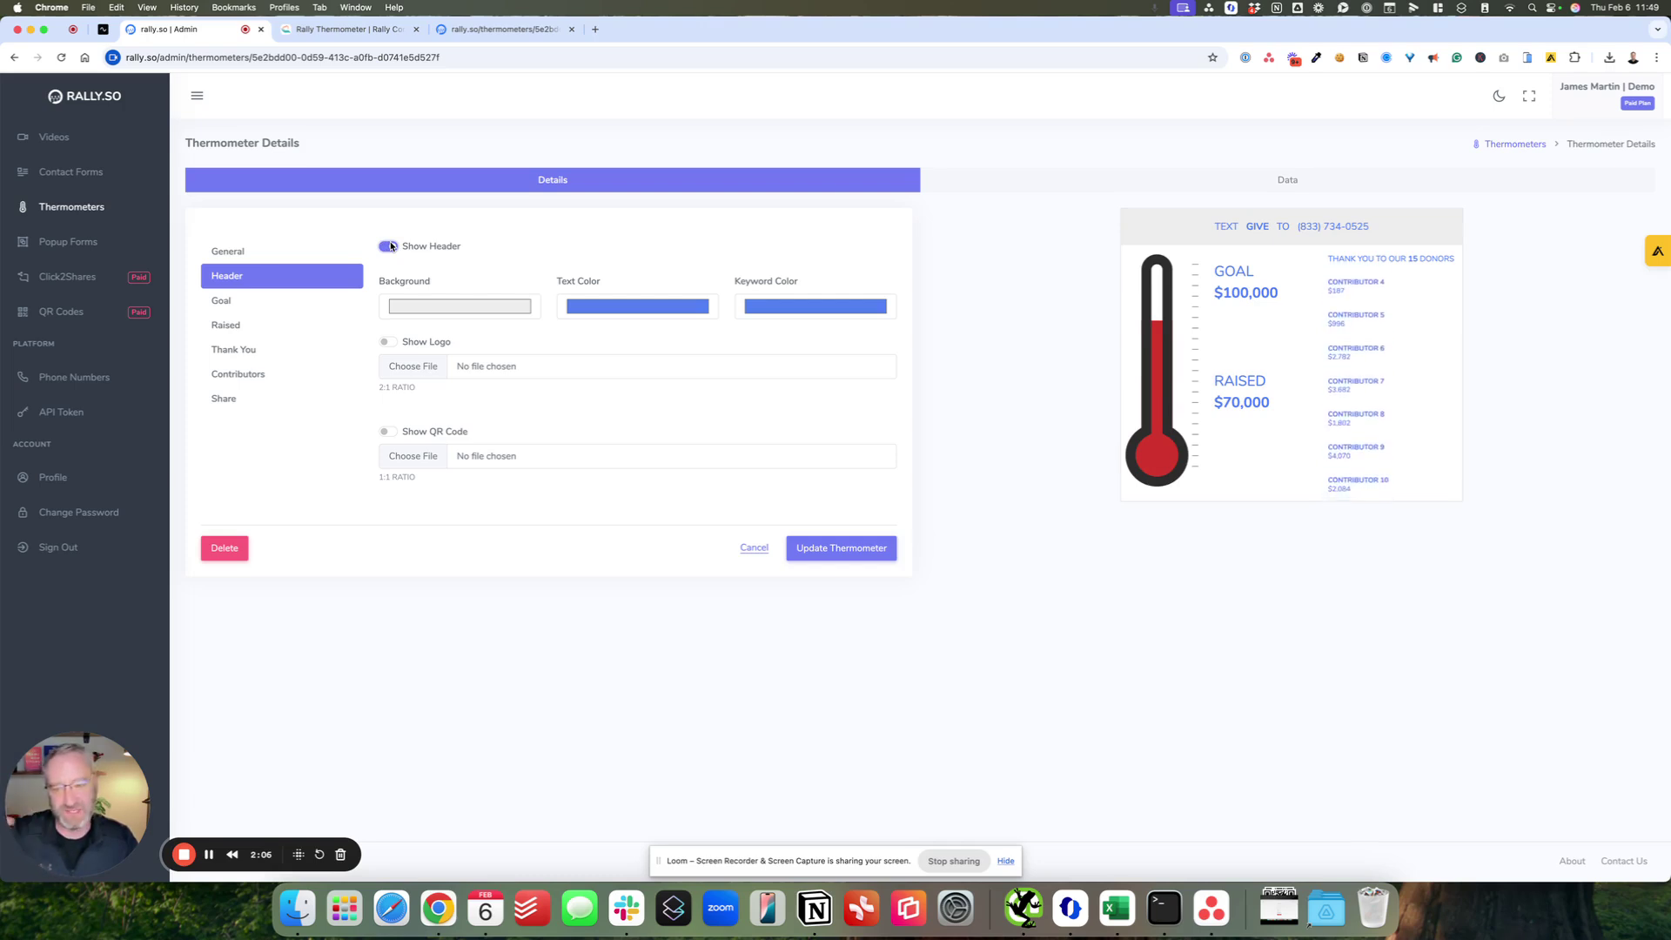
Preview the header with the QR code and with the logo, restoring those options, and toggle the whole header off and on
{"action": "left_click", "coordinate": [389, 433]}
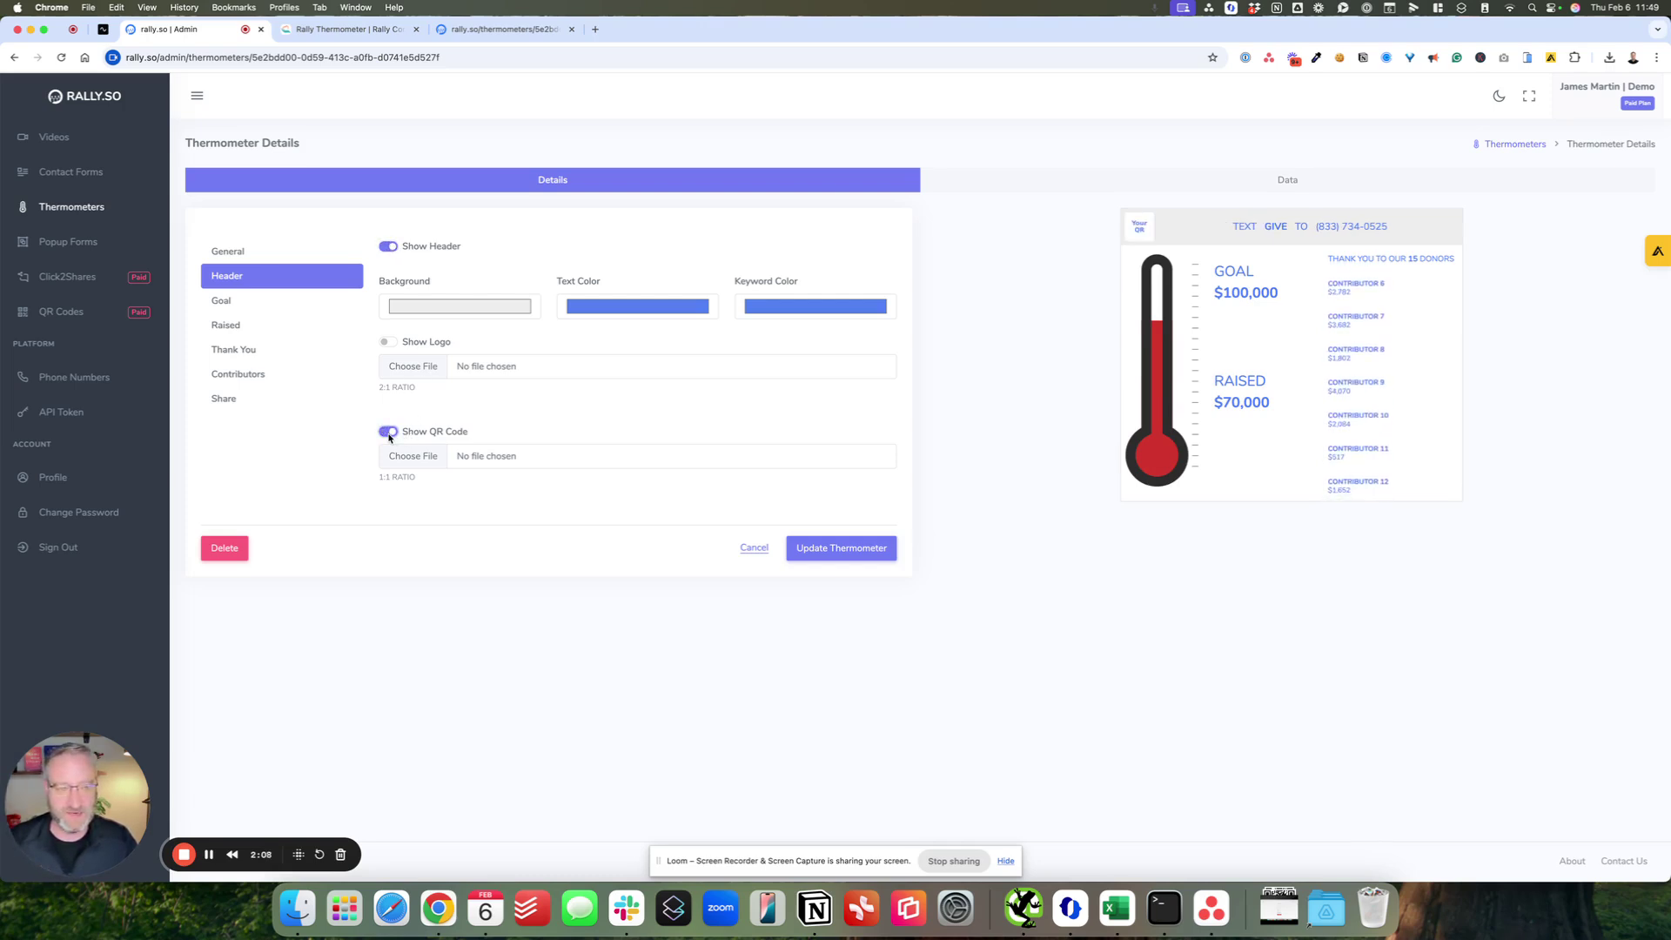
{"action": "left_click", "coordinate": [390, 433]}
{"action": "left_click", "coordinate": [389, 342]}
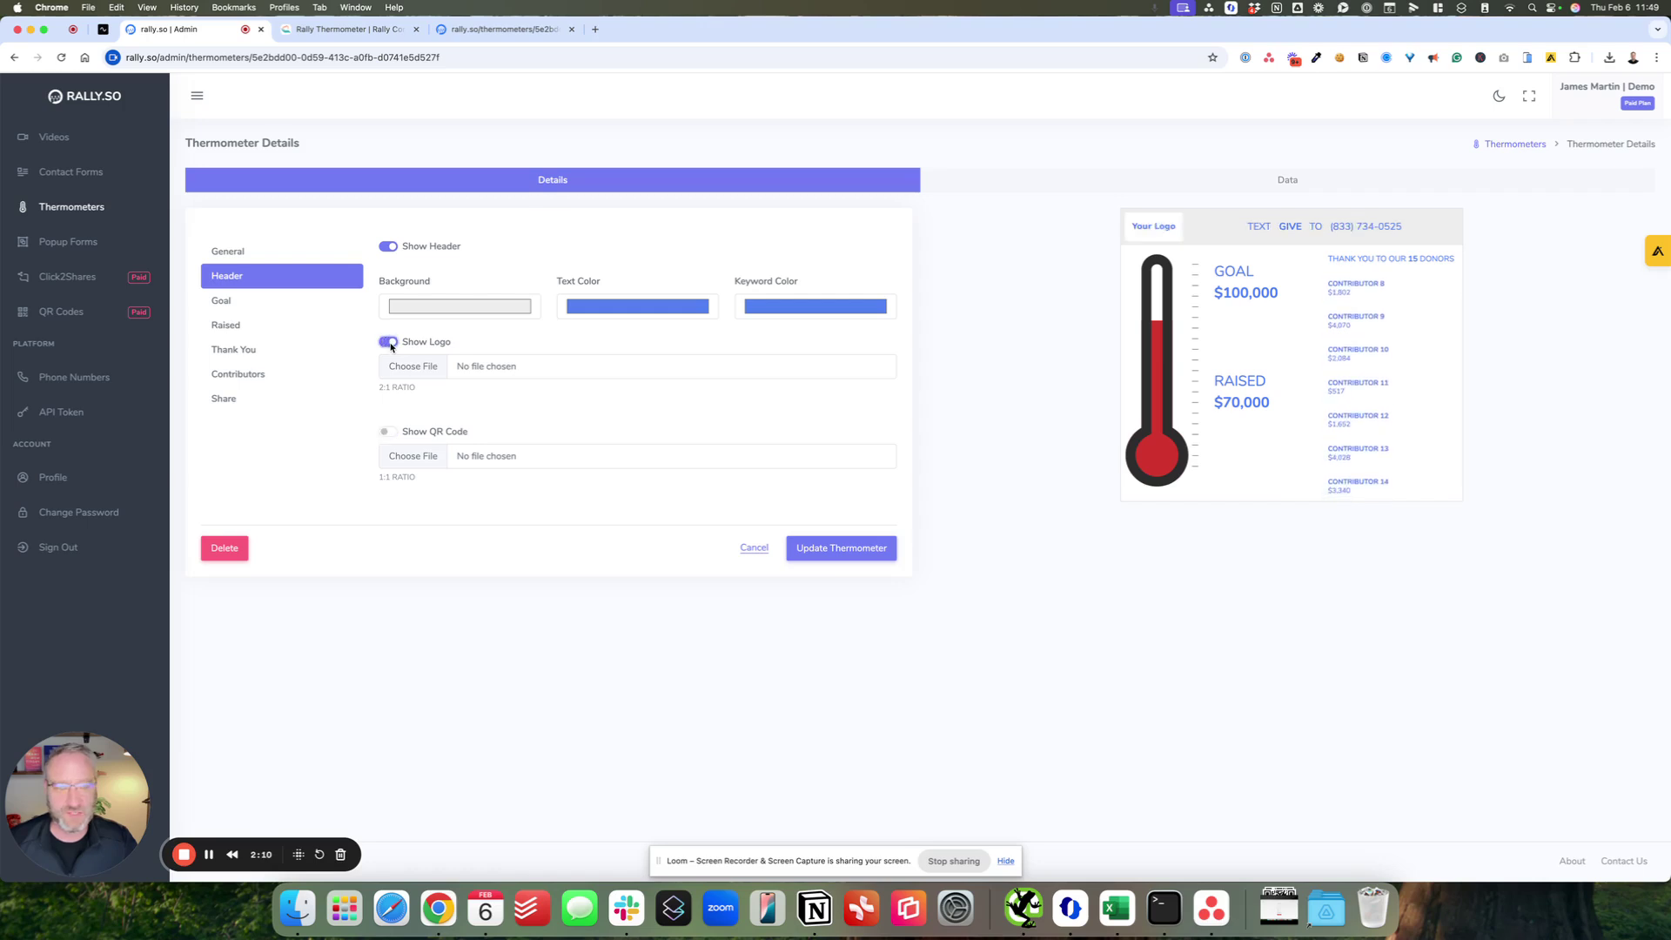
{"action": "left_click", "coordinate": [389, 343]}
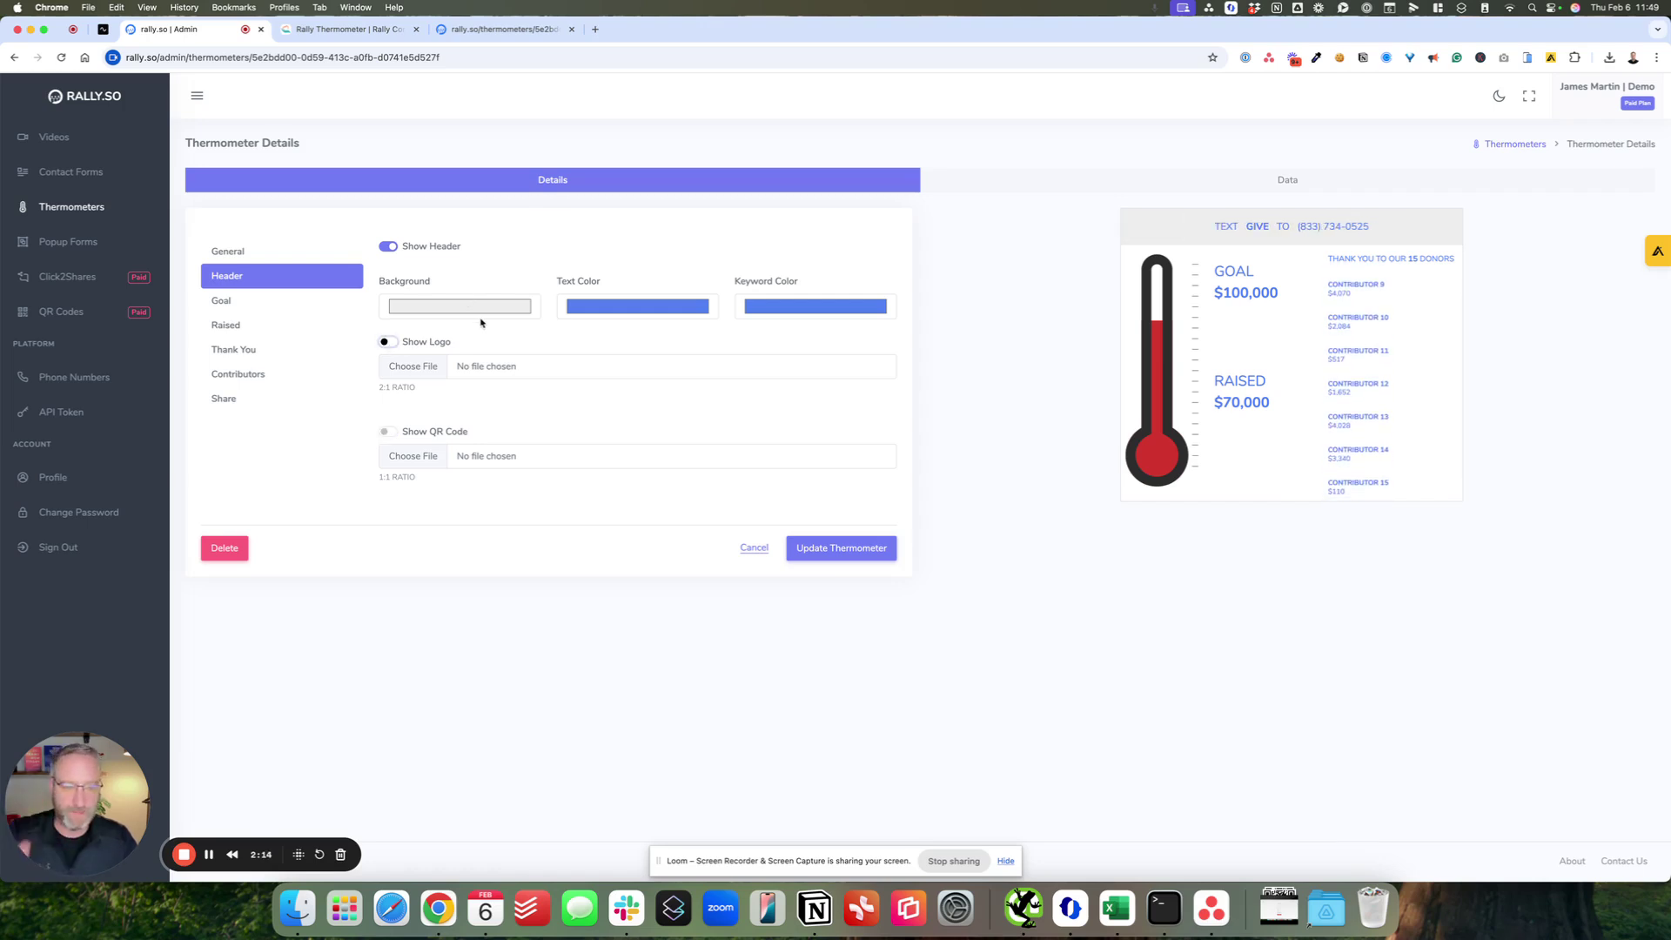
{"action": "left_click", "coordinate": [387, 247]}
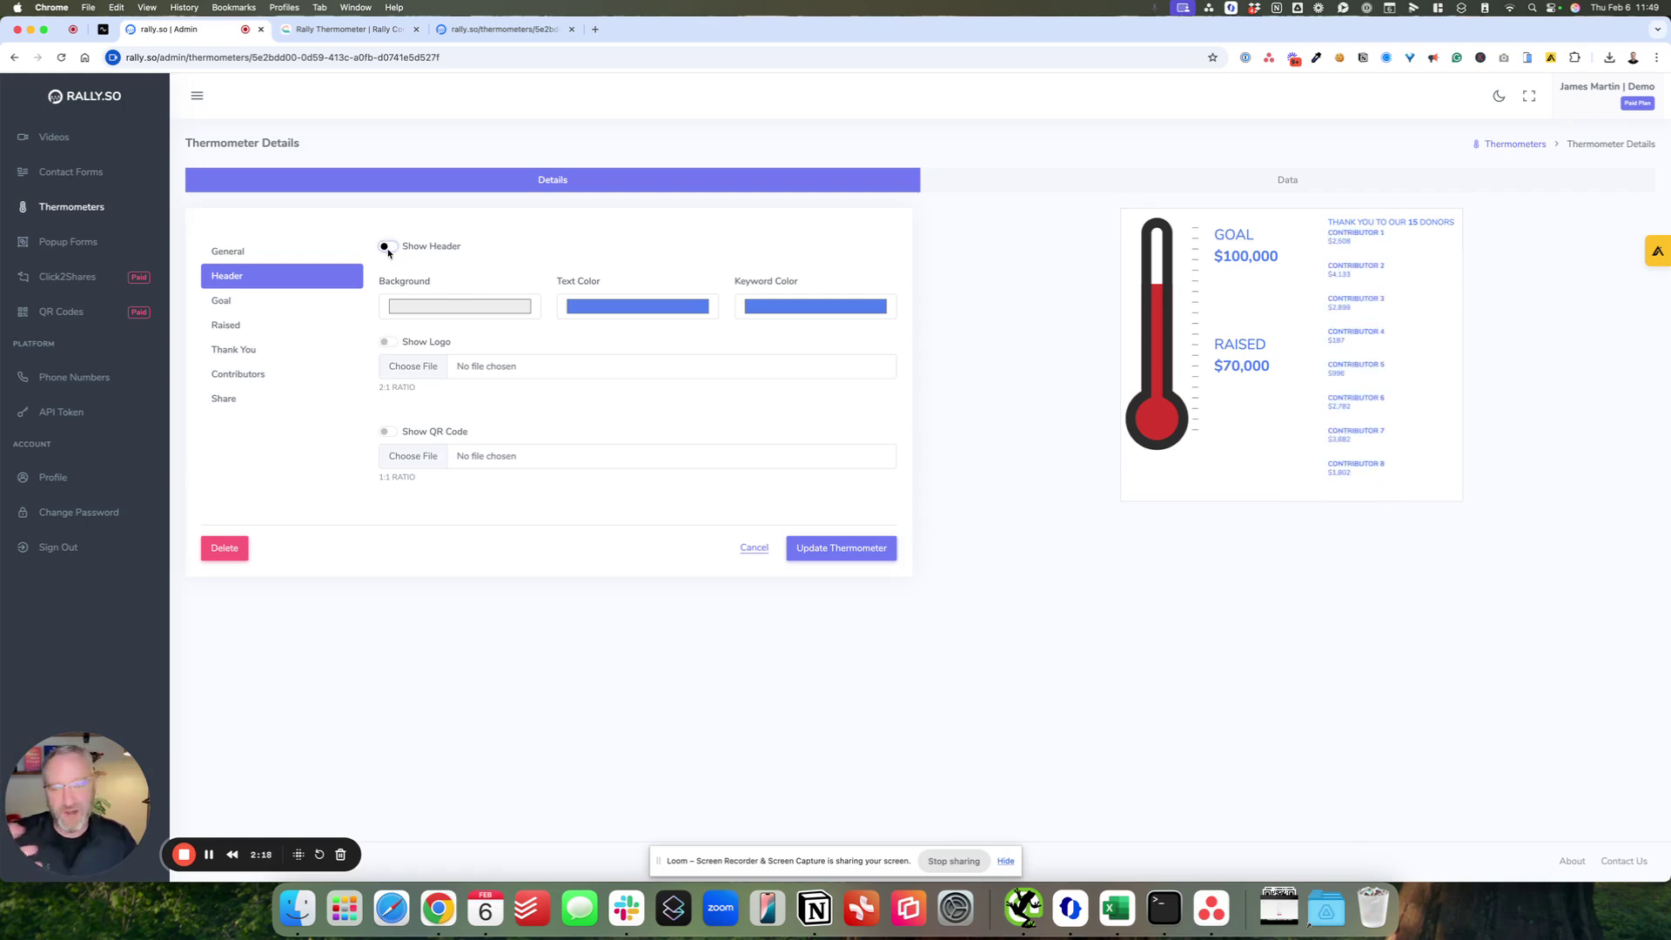
{"action": "left_click", "coordinate": [388, 248]}
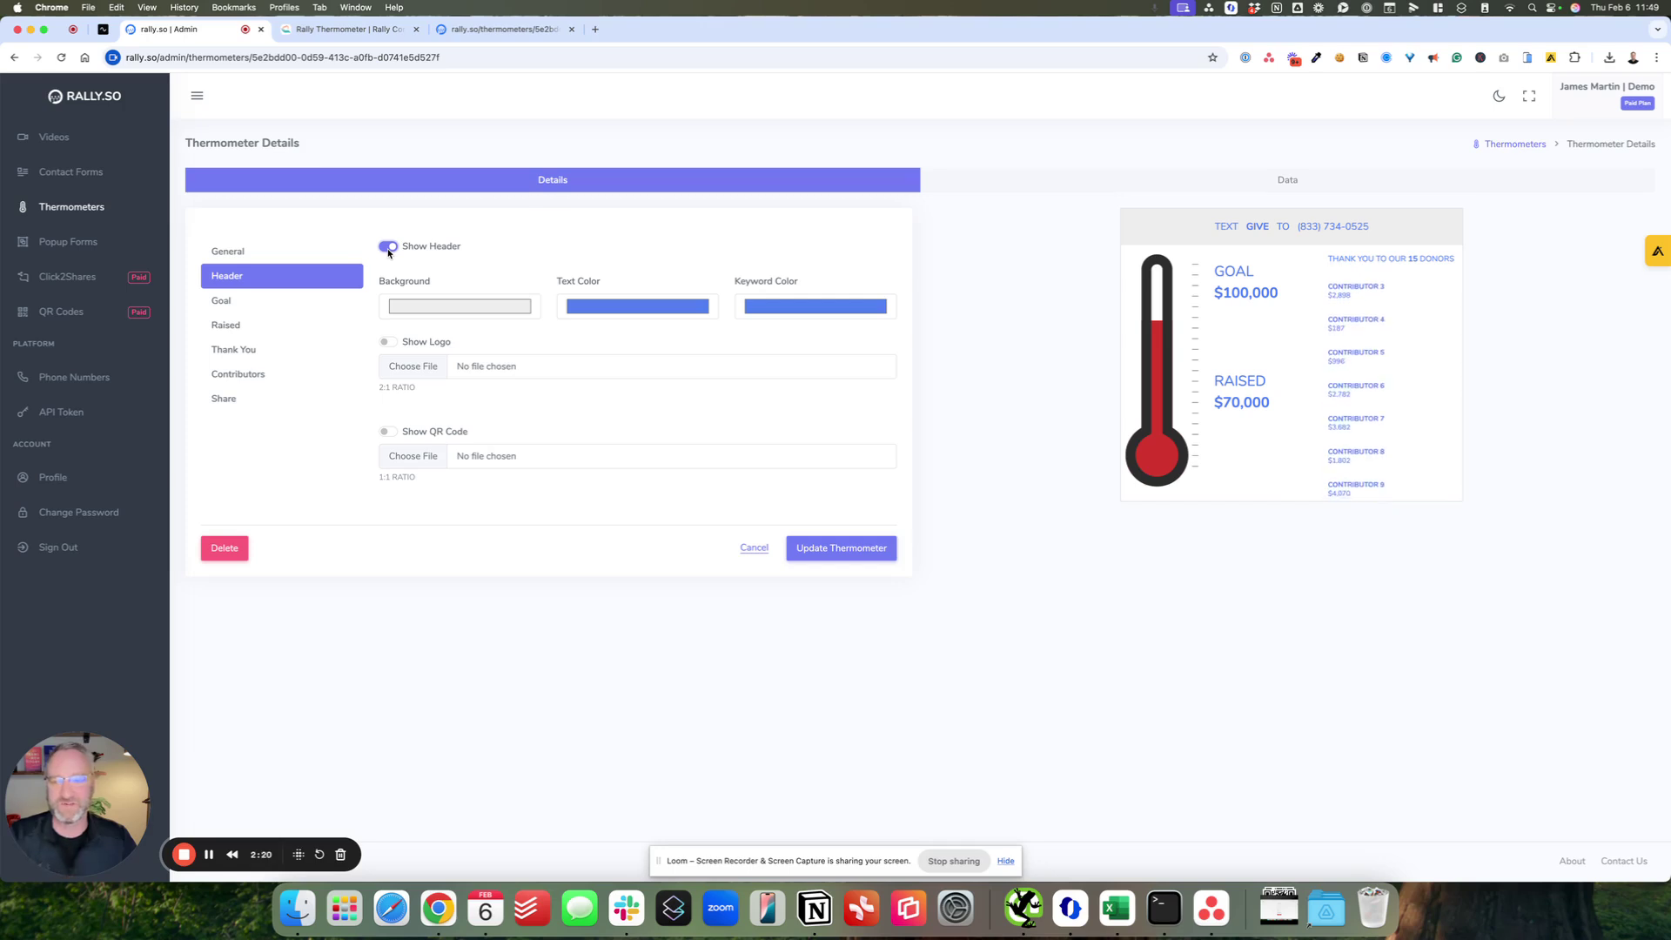
Examine the thermometer's Goal, Raised, Thank You and Contributors display settings
{"action": "left_click", "coordinate": [295, 305]}
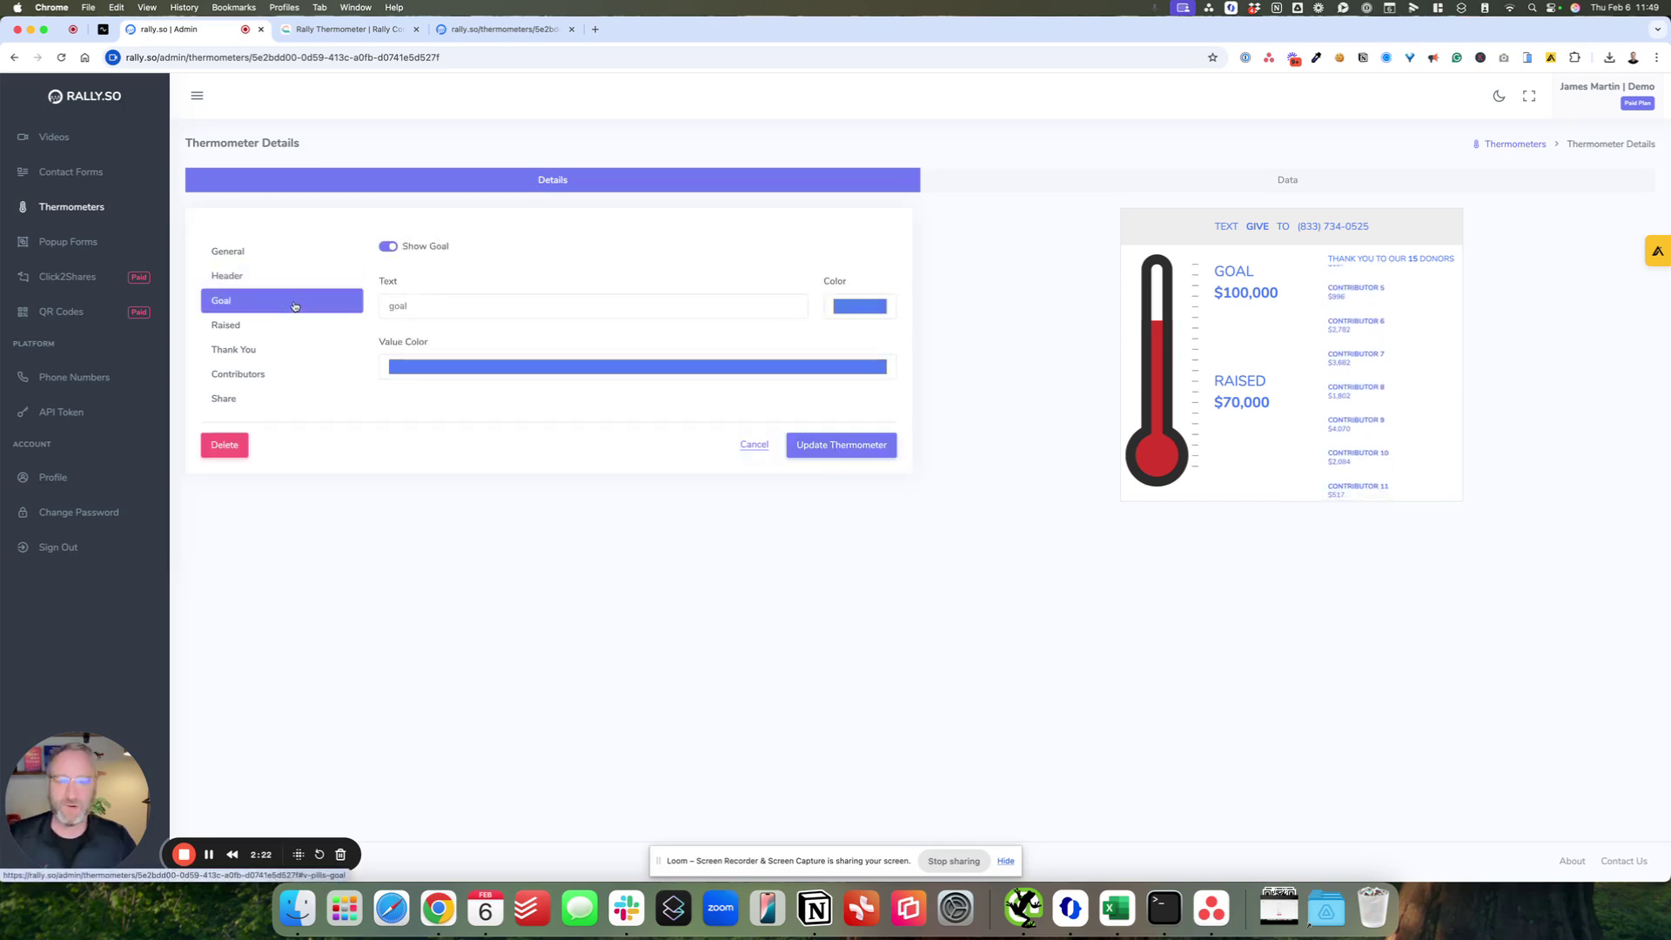
{"action": "left_click", "coordinate": [270, 328]}
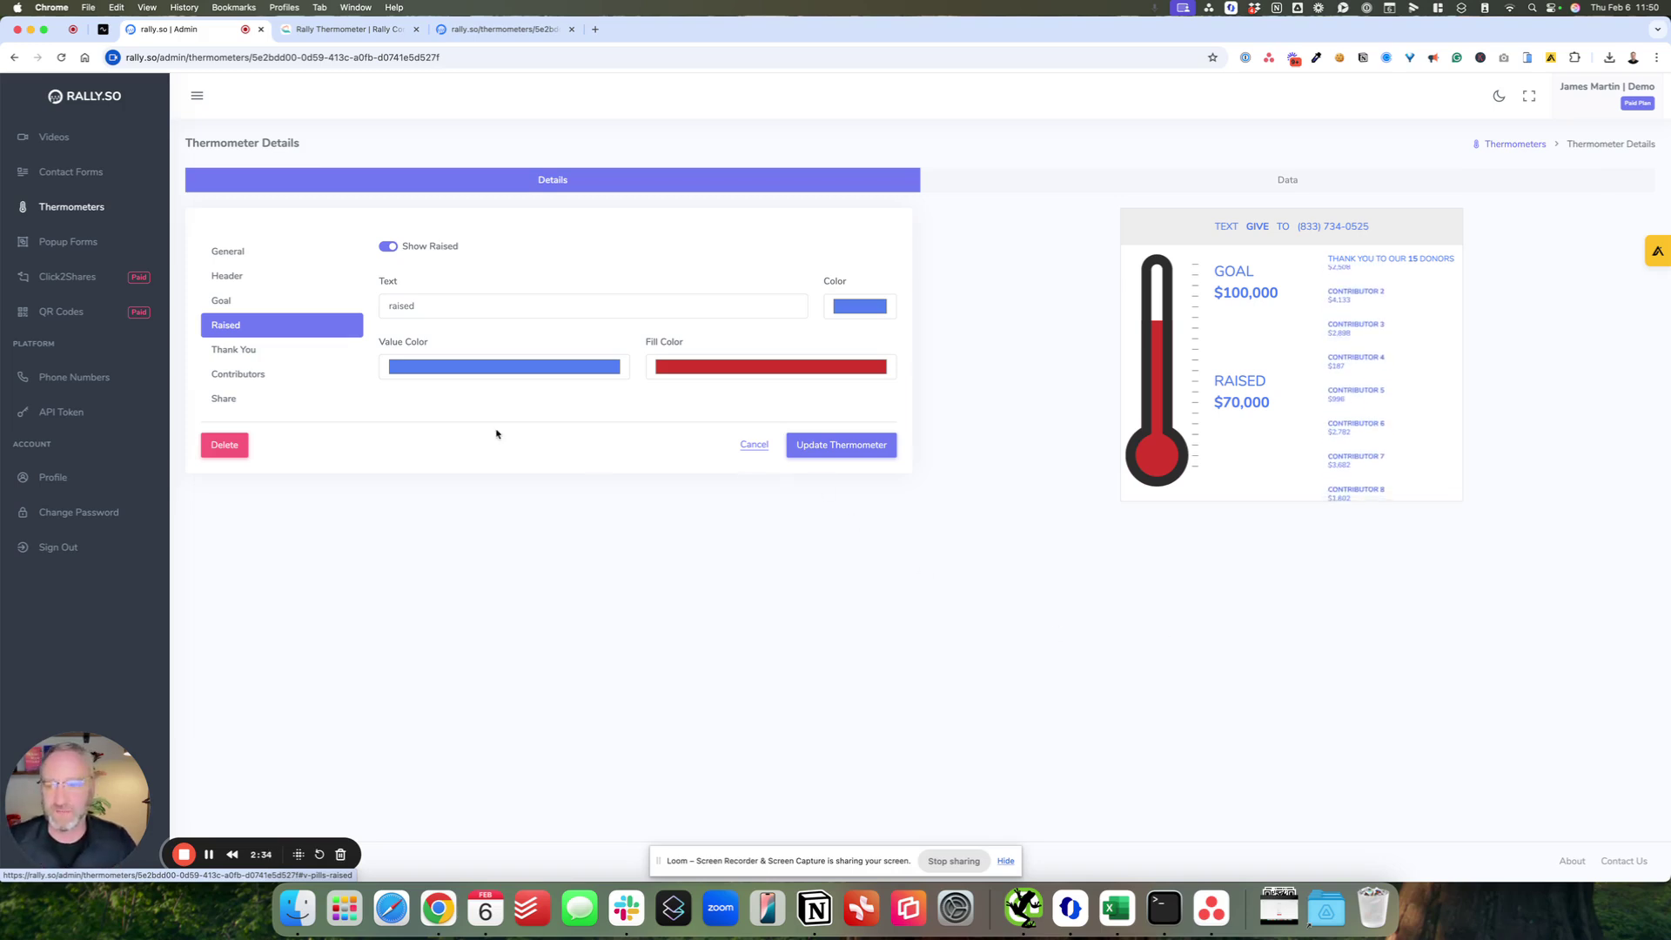
{"action": "left_click", "coordinate": [236, 350]}
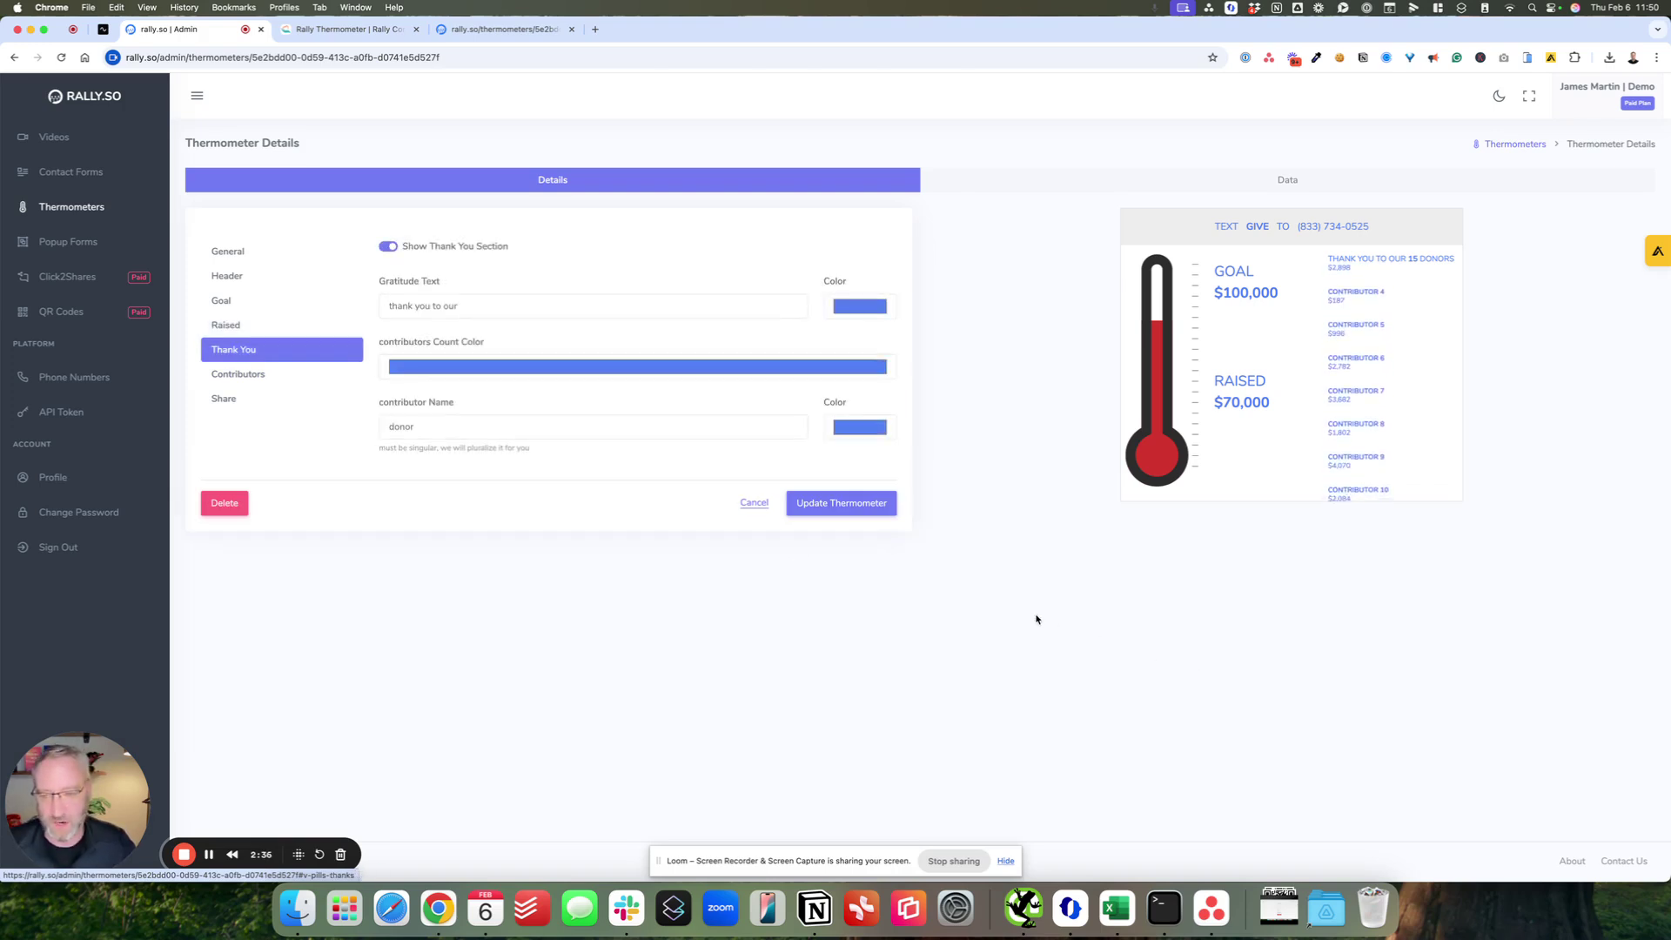
{"action": "left_click", "coordinate": [243, 375]}
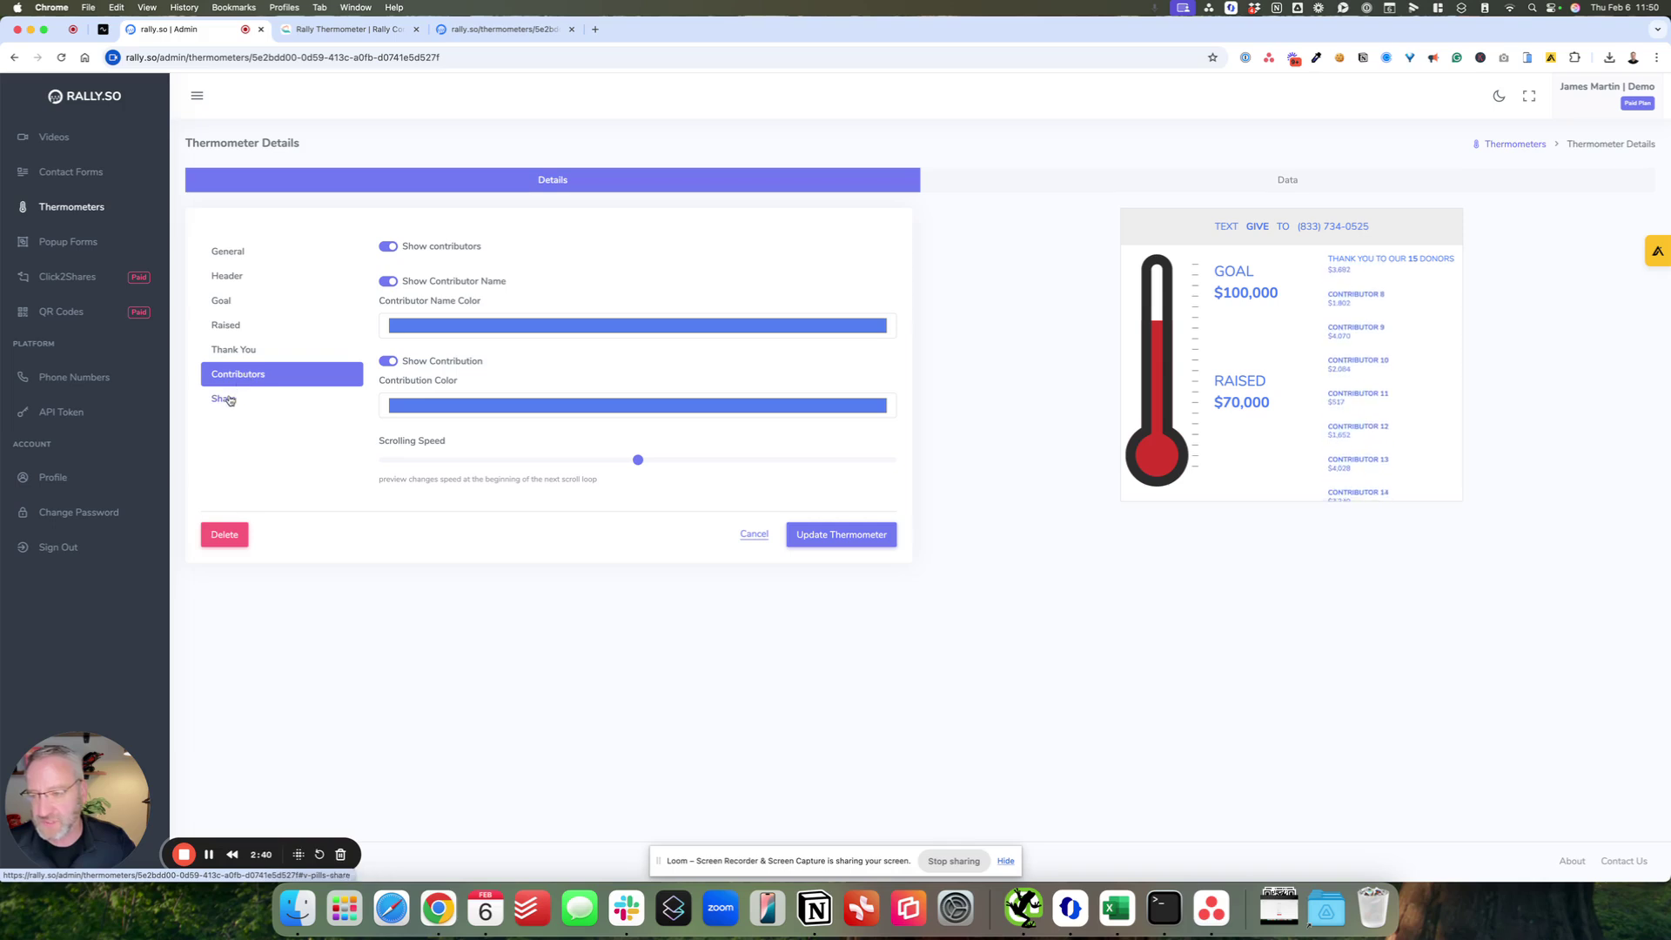
Exclude the $50,000 contributor in the thermometer's data and check the embedded thermometer on the demo charity page
{"action": "left_click", "coordinate": [1341, 181]}
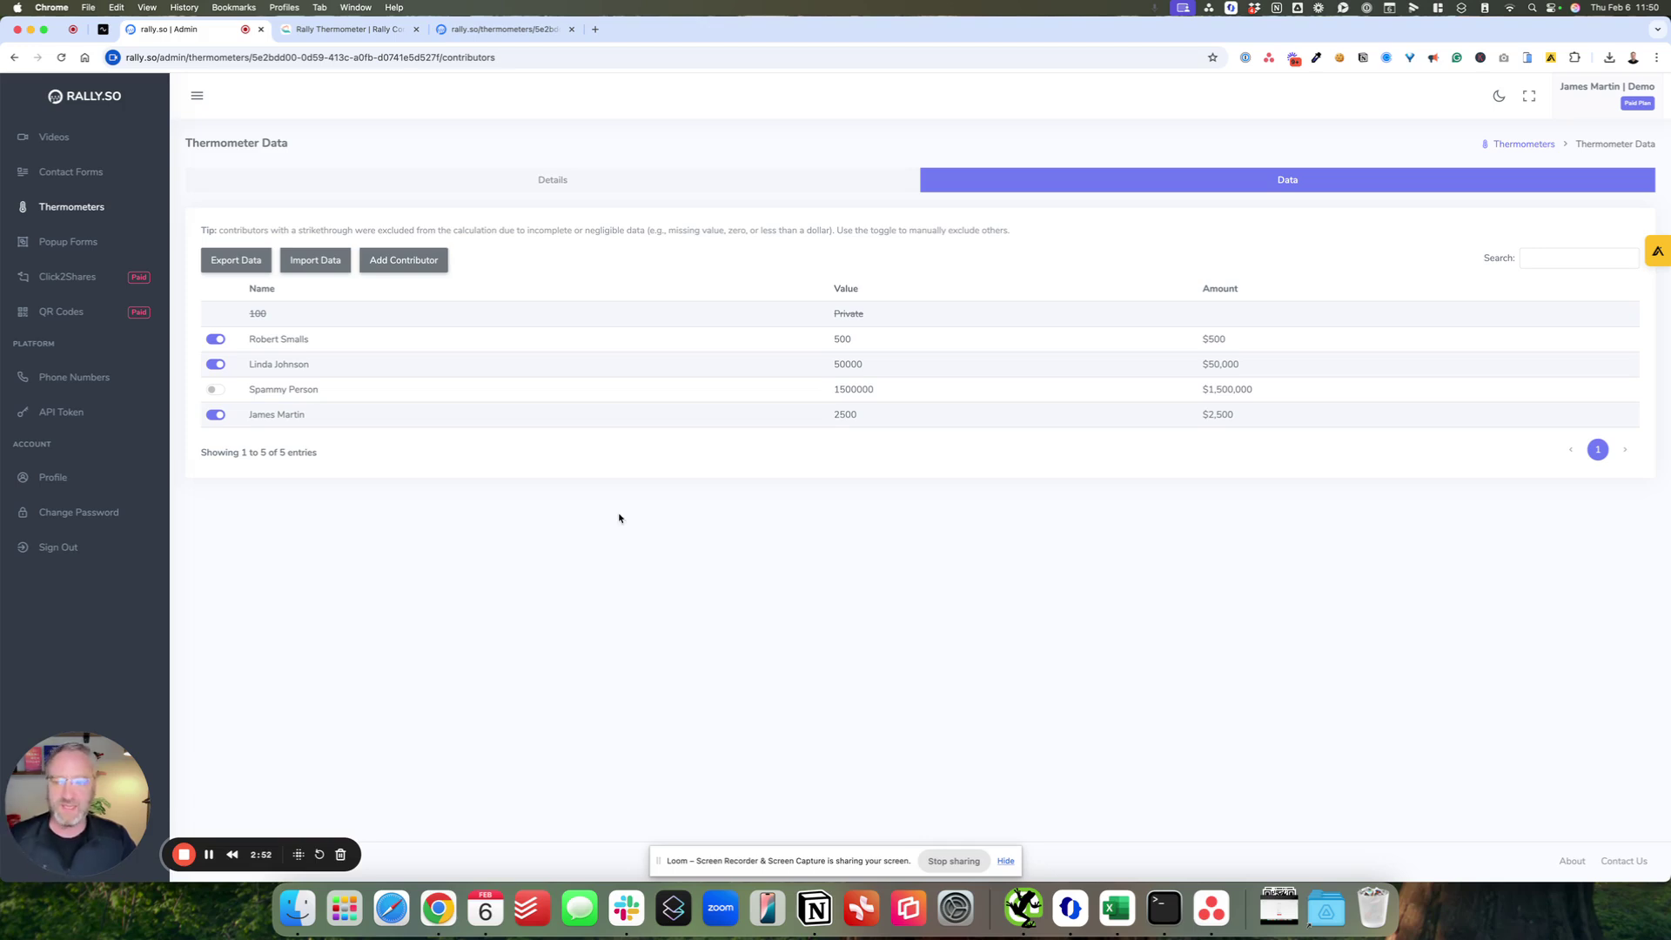
{"action": "left_click", "coordinate": [213, 365]}
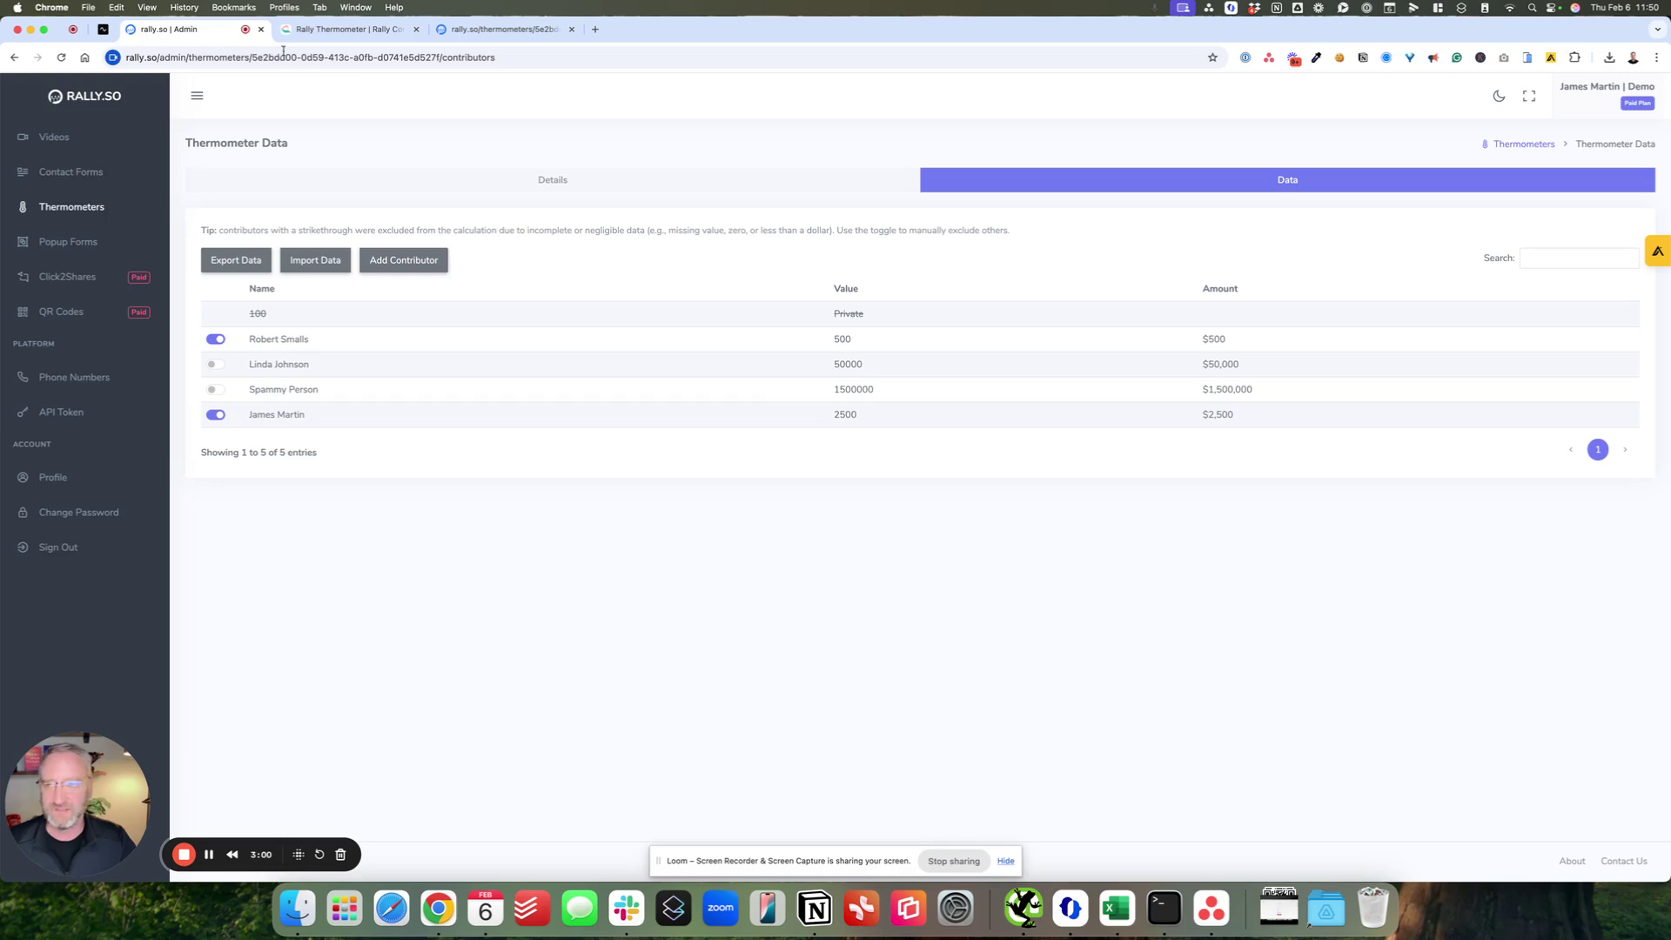
{"action": "left_click", "coordinate": [318, 28]}
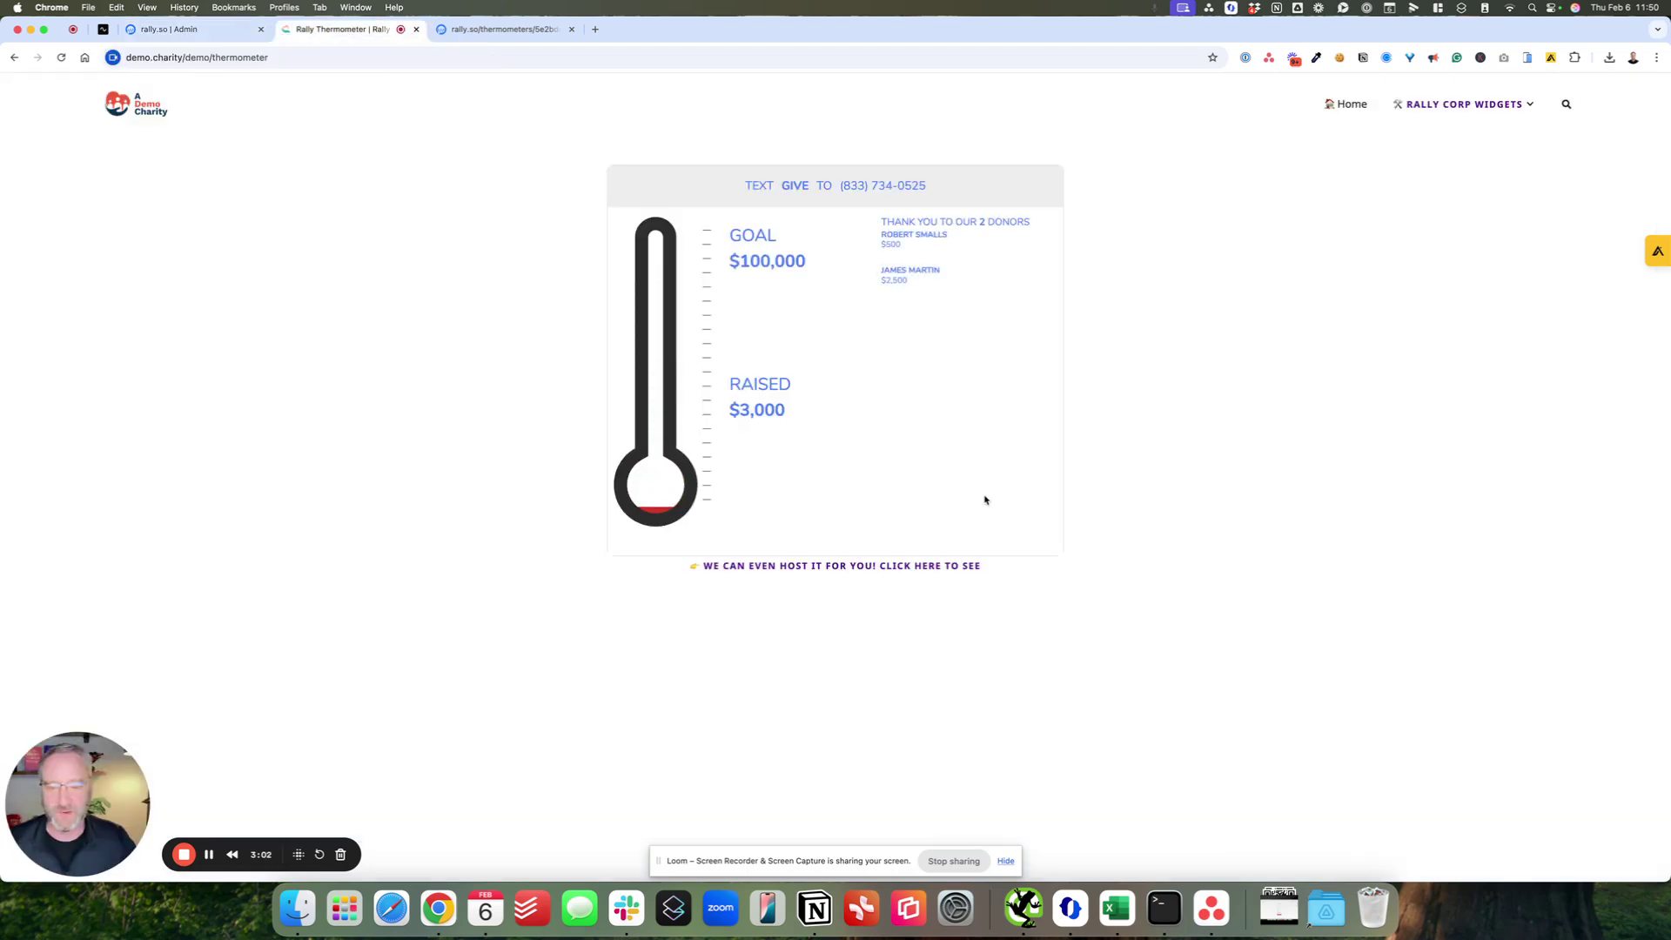
Include the $50,000 contributor again and check the embedded thermometer on the demo charity page
{"action": "left_click", "coordinate": [202, 30]}
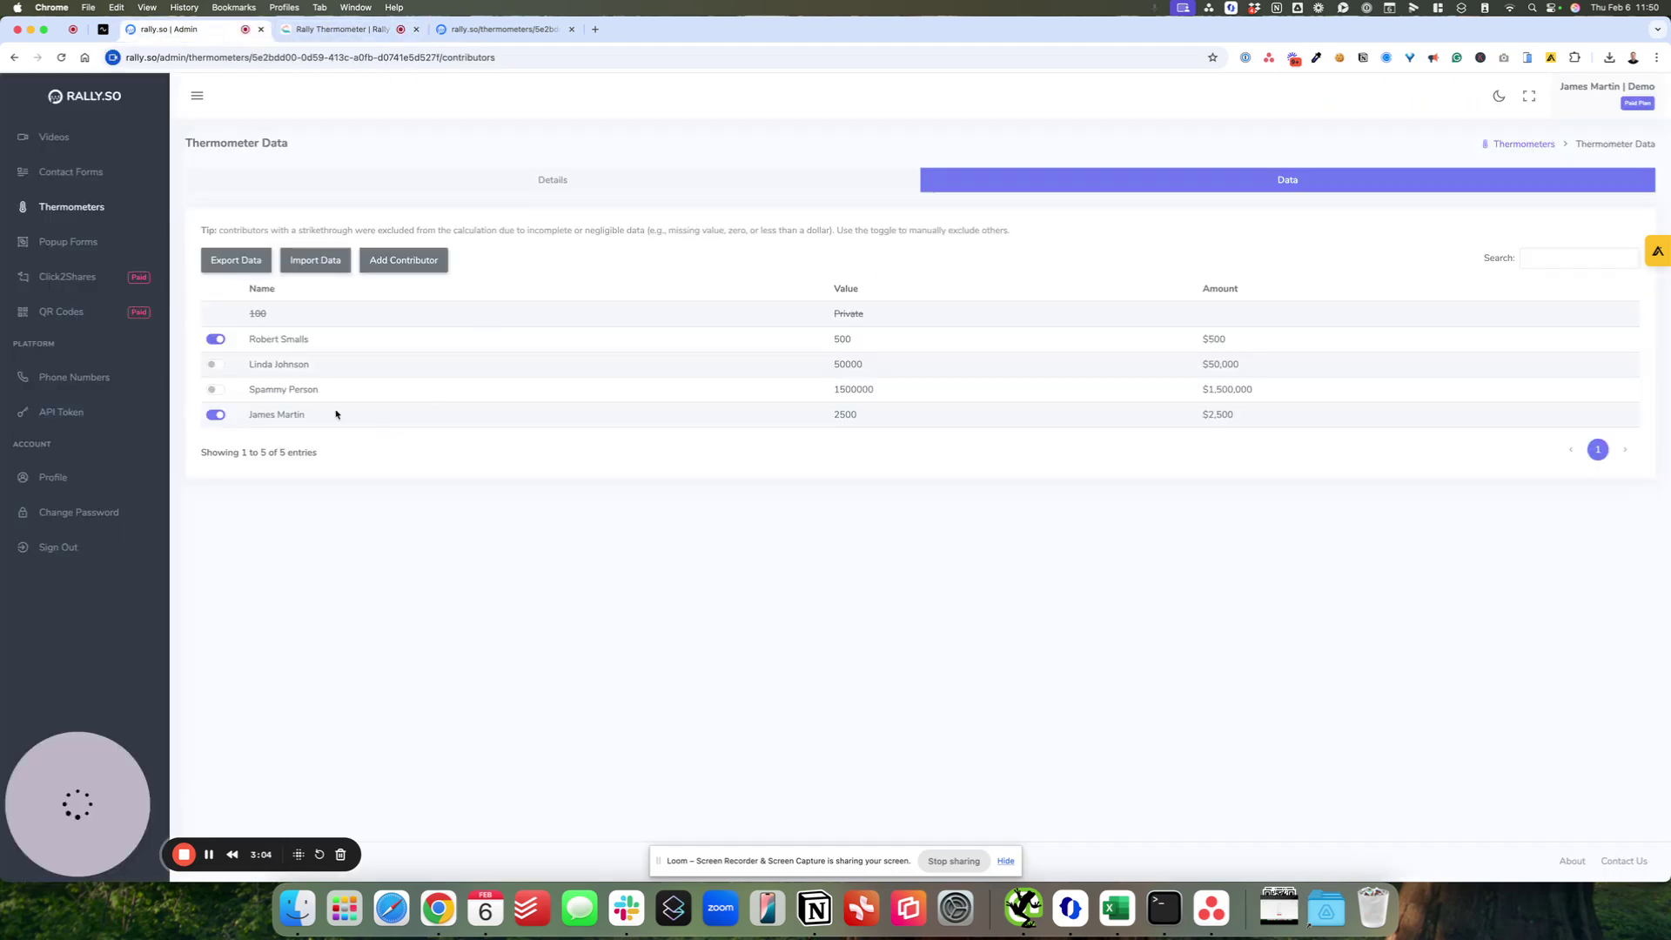
{"action": "left_click", "coordinate": [215, 364]}
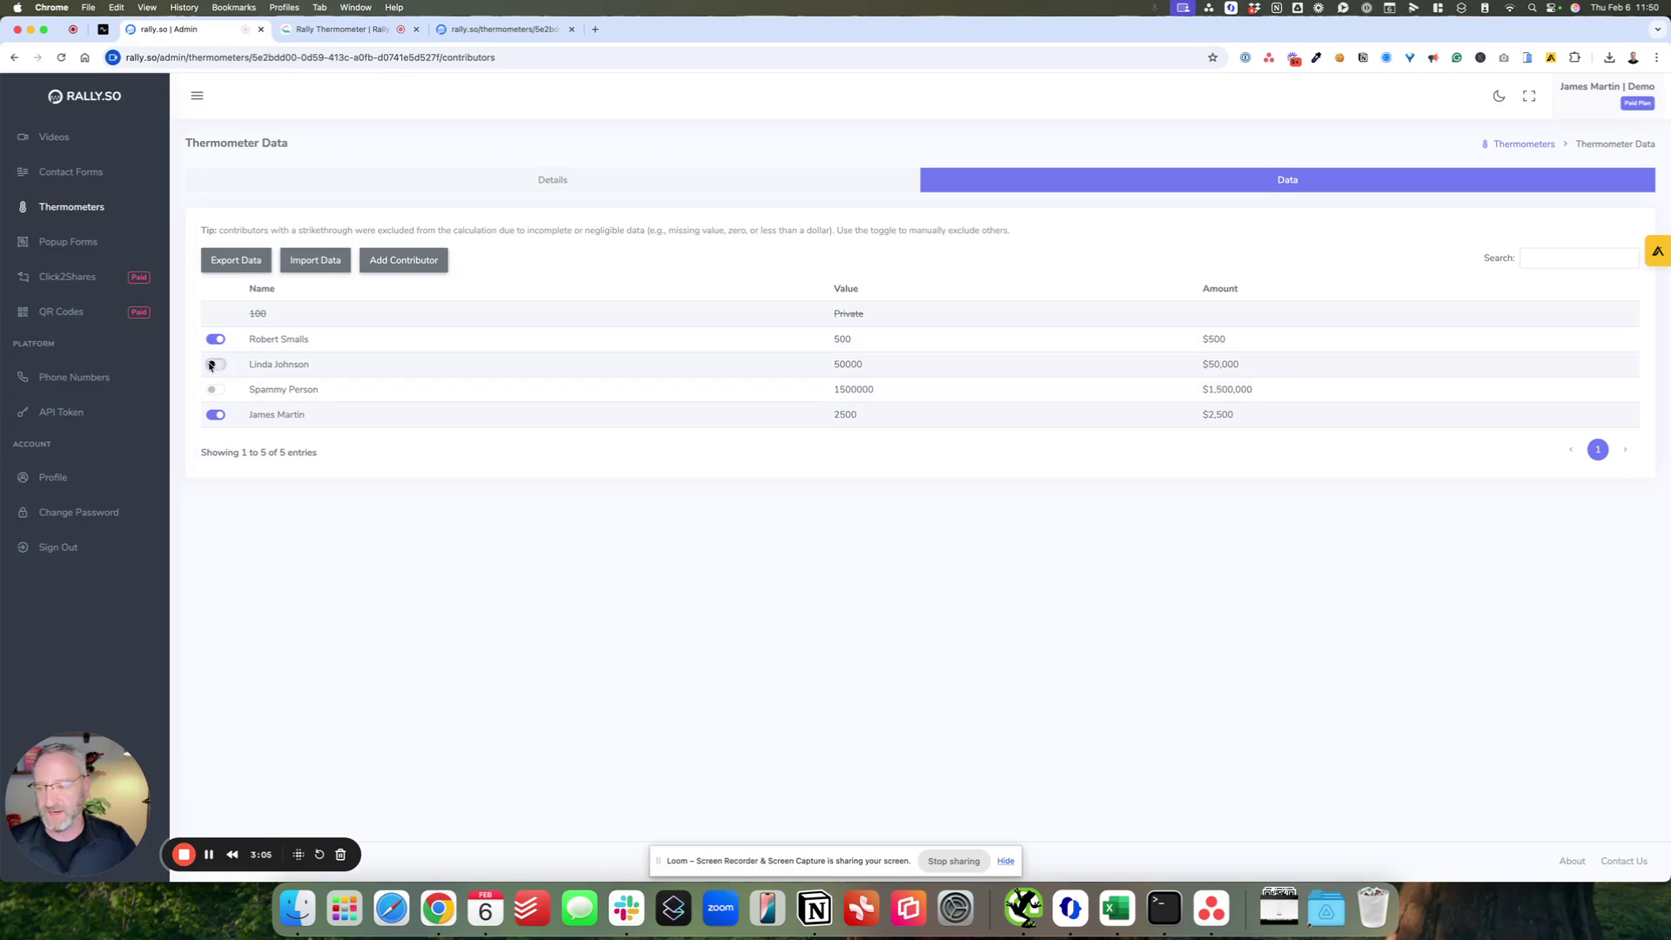
{"action": "left_click", "coordinate": [349, 31]}
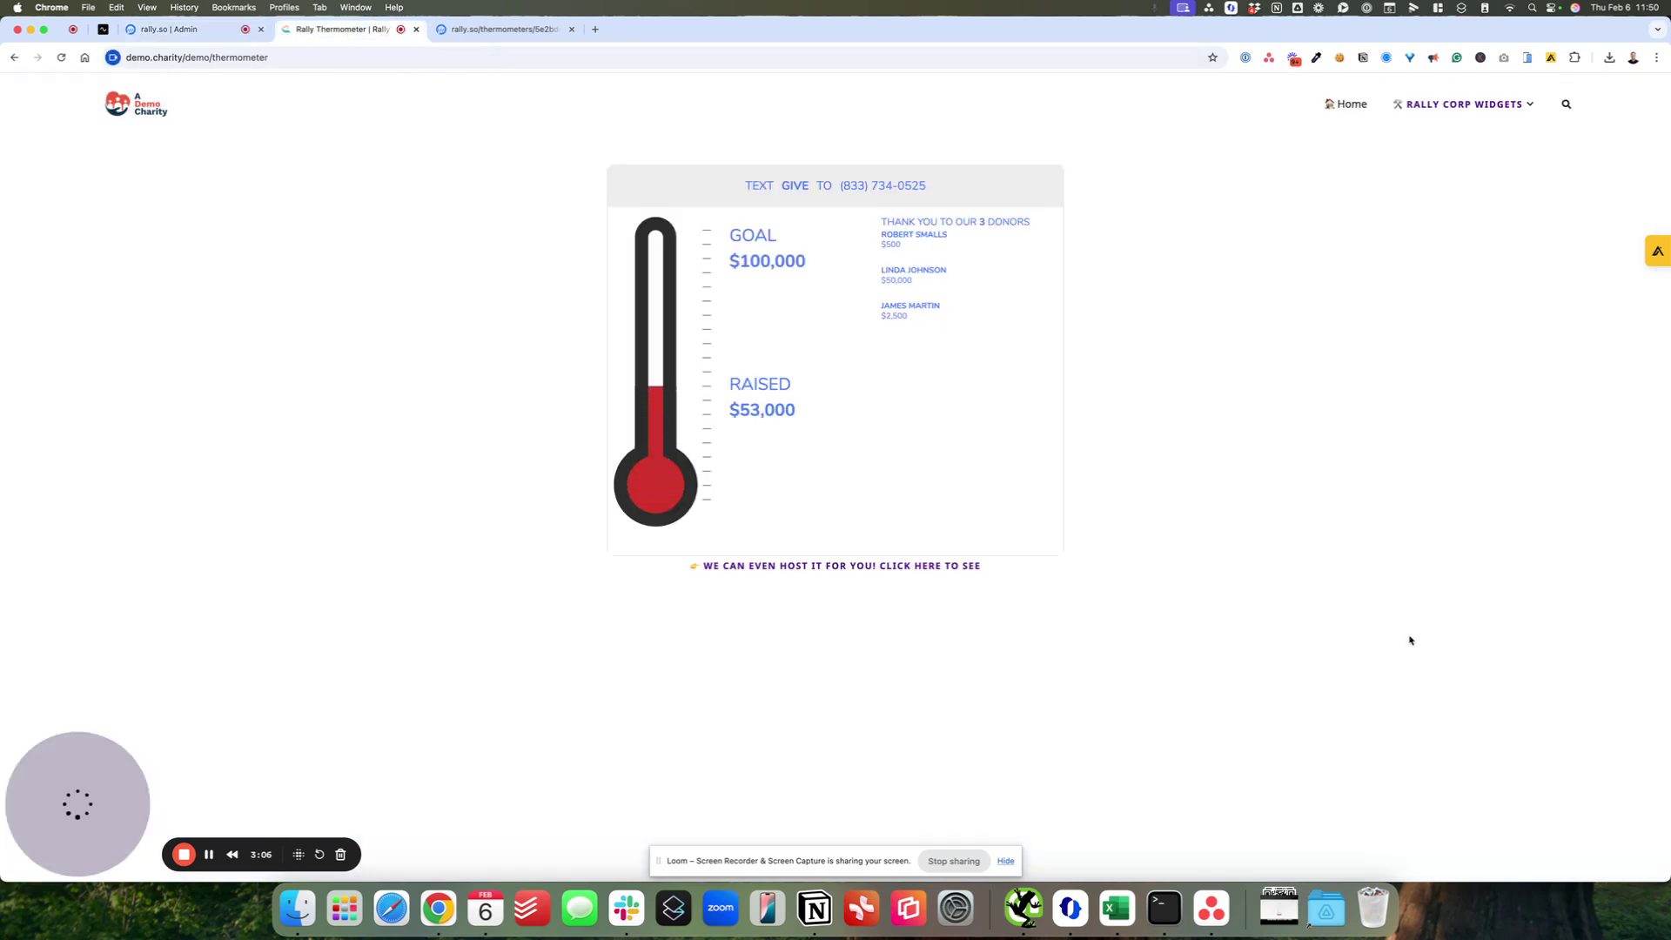
Compare the contributor data in the admin with the embedded thermometer and the hosted full-page thermometer
{"action": "left_click", "coordinate": [165, 33]}
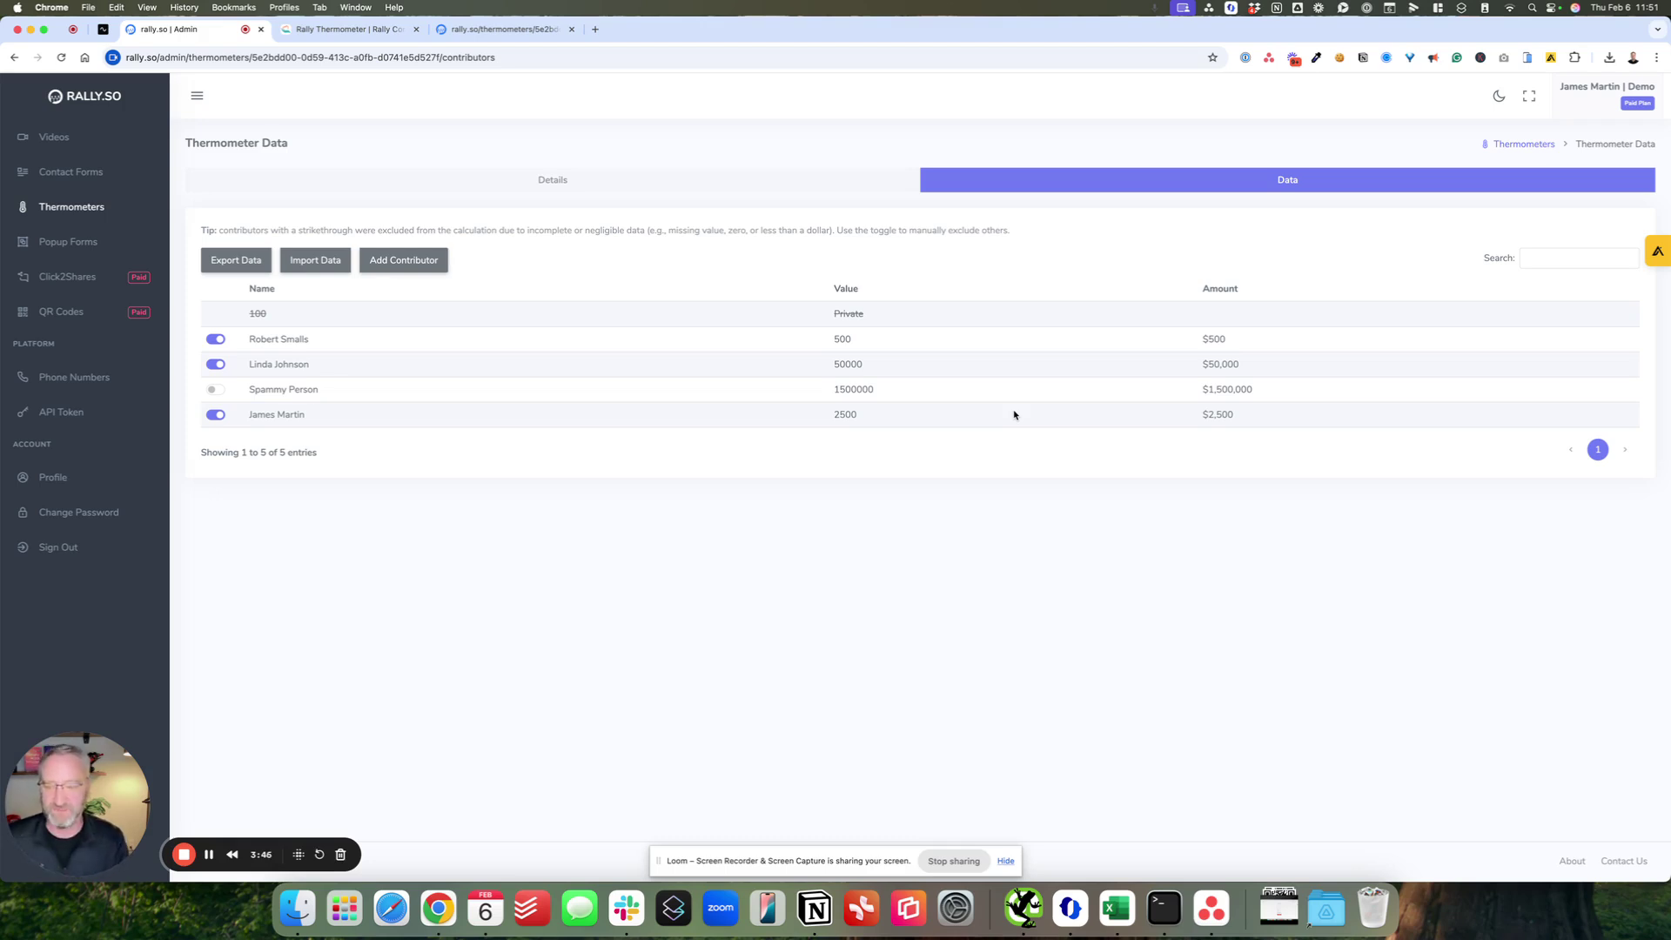
{"action": "left_click", "coordinate": [346, 29]}
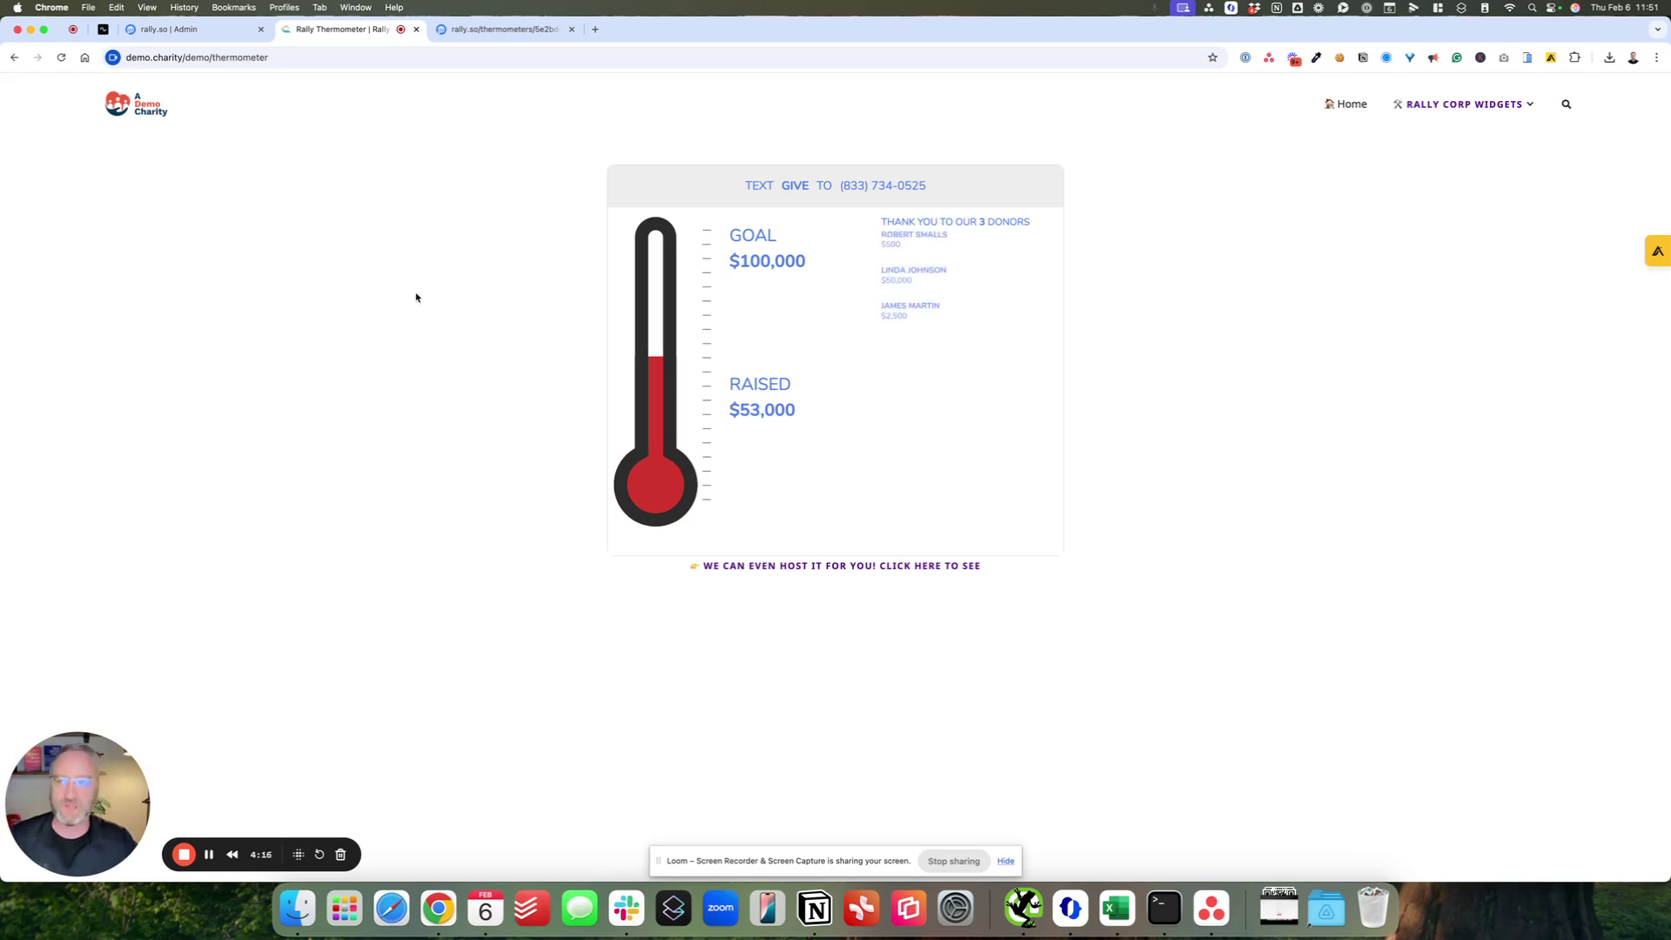
{"action": "left_click", "coordinate": [210, 39]}
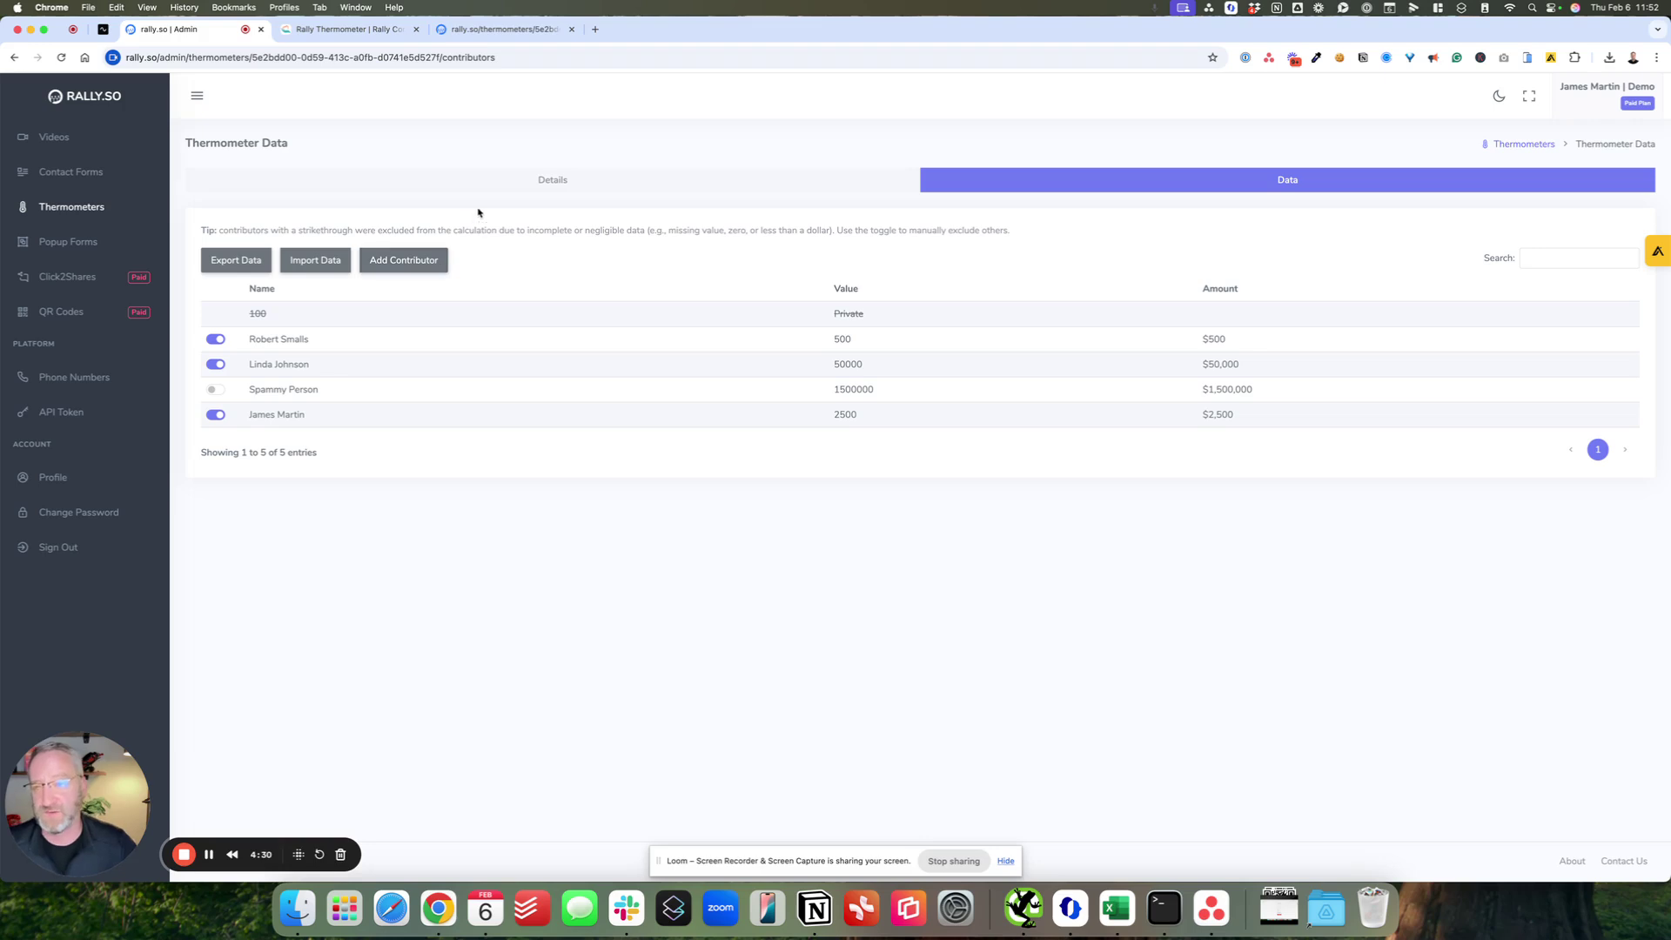
{"action": "left_click", "coordinate": [512, 29]}
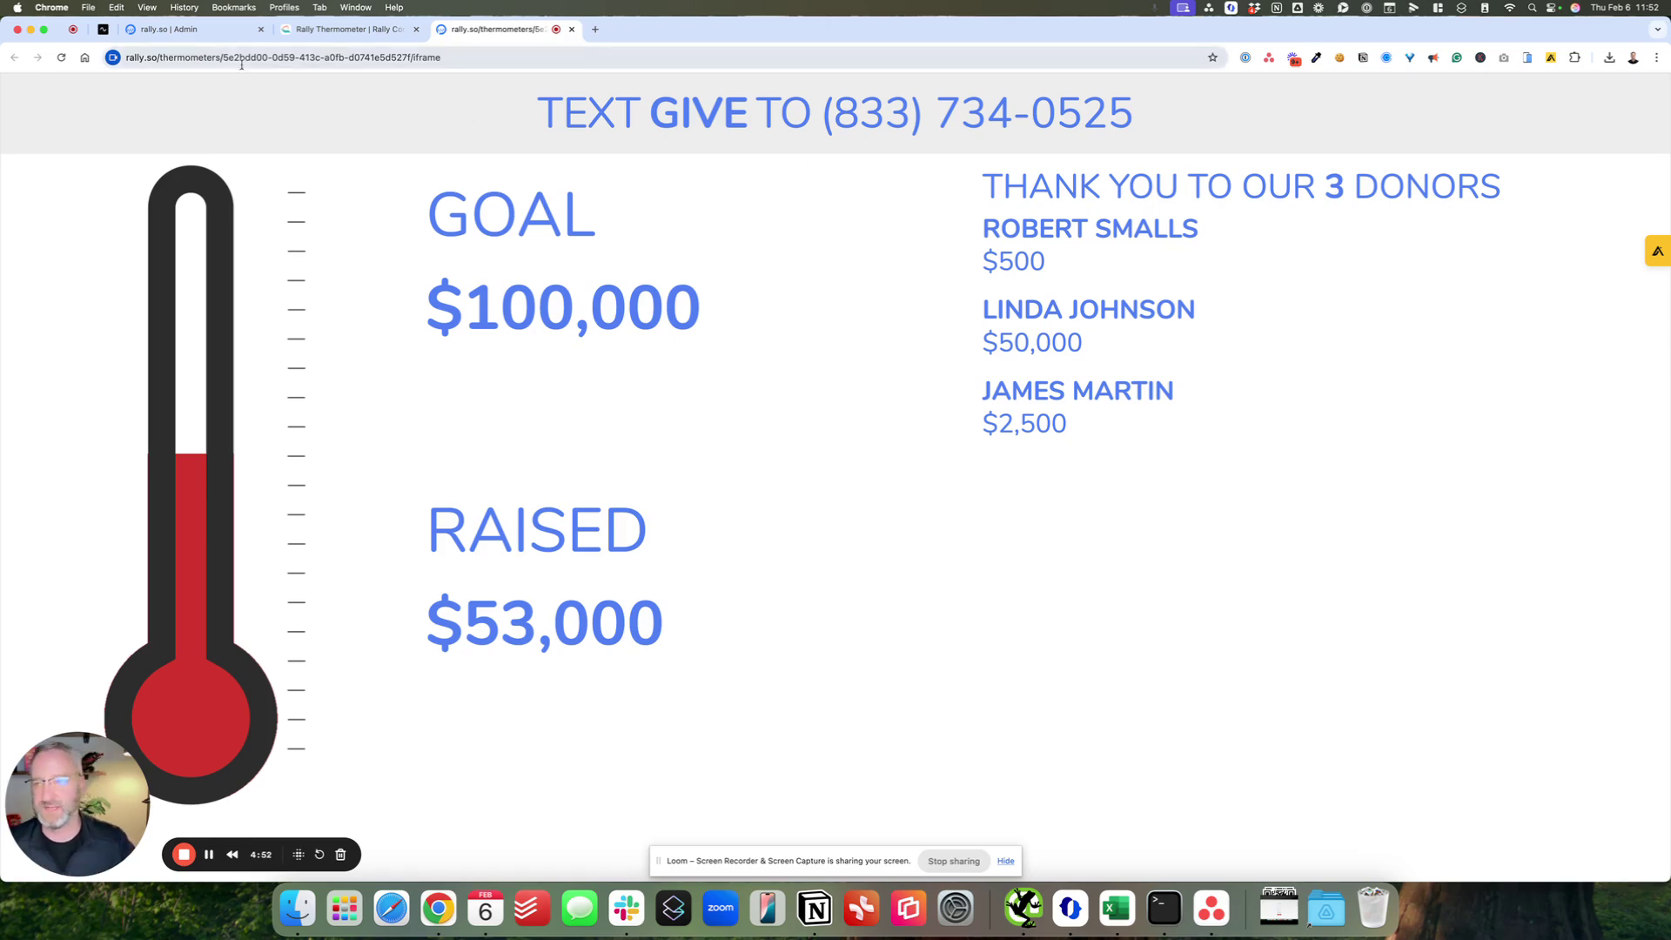
{"action": "left_click", "coordinate": [192, 29]}
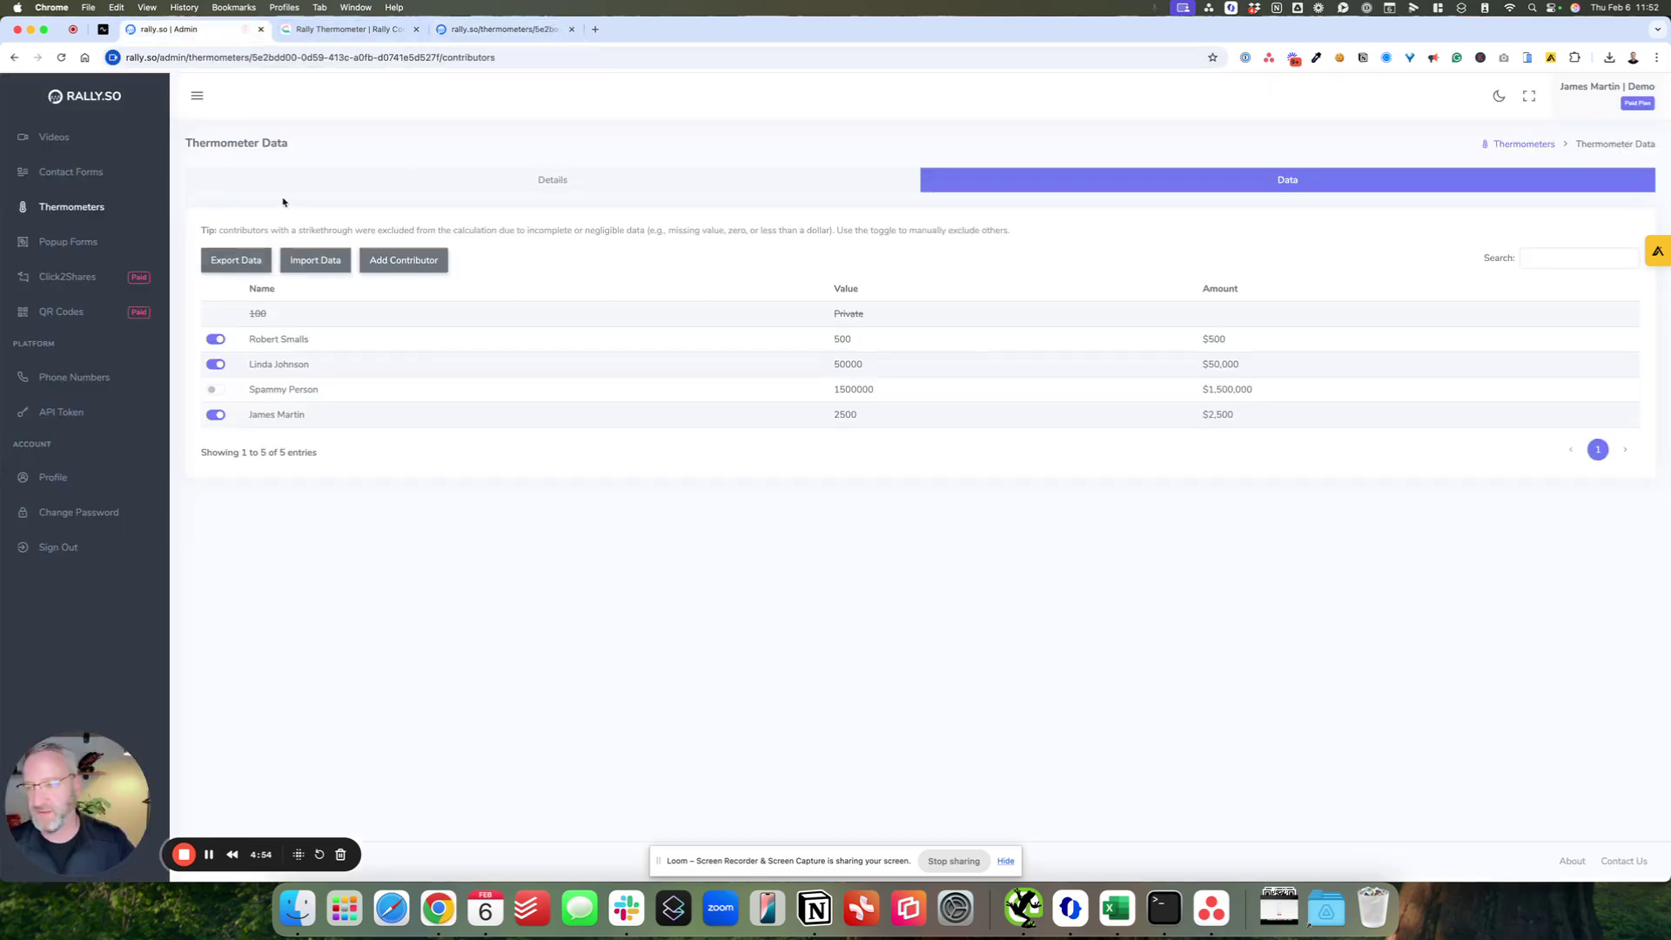
Return to the thermometer's details and review its Goal and Raised display settings
{"action": "left_click", "coordinate": [627, 181]}
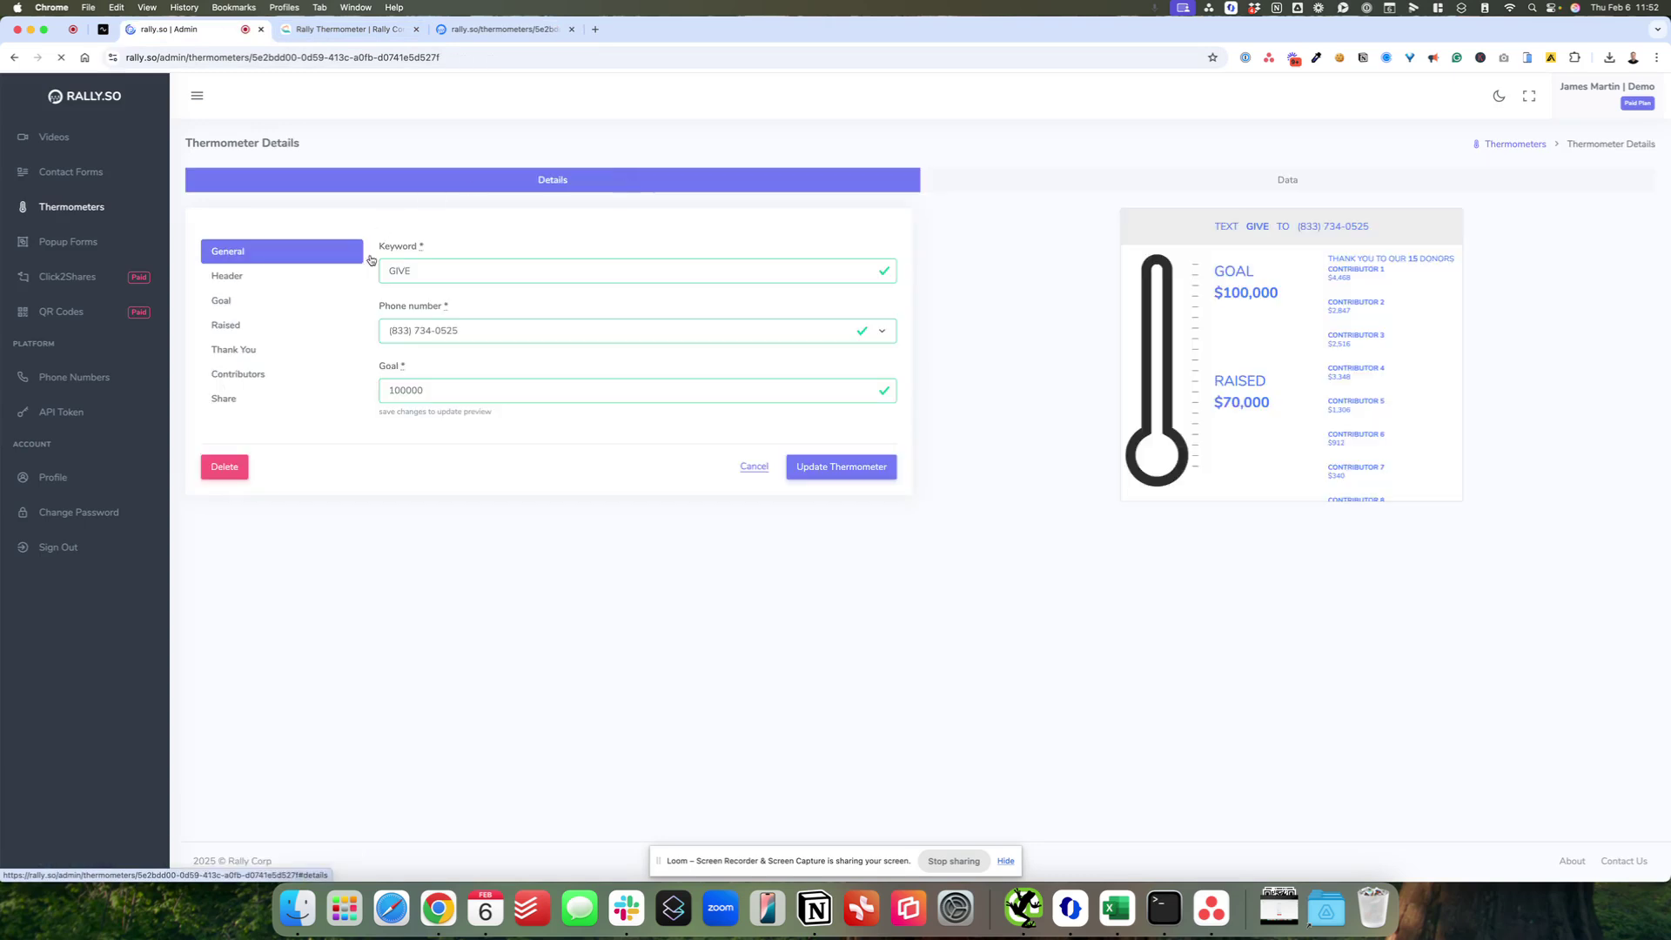
{"action": "left_click", "coordinate": [222, 303]}
{"action": "left_click", "coordinate": [226, 325]}
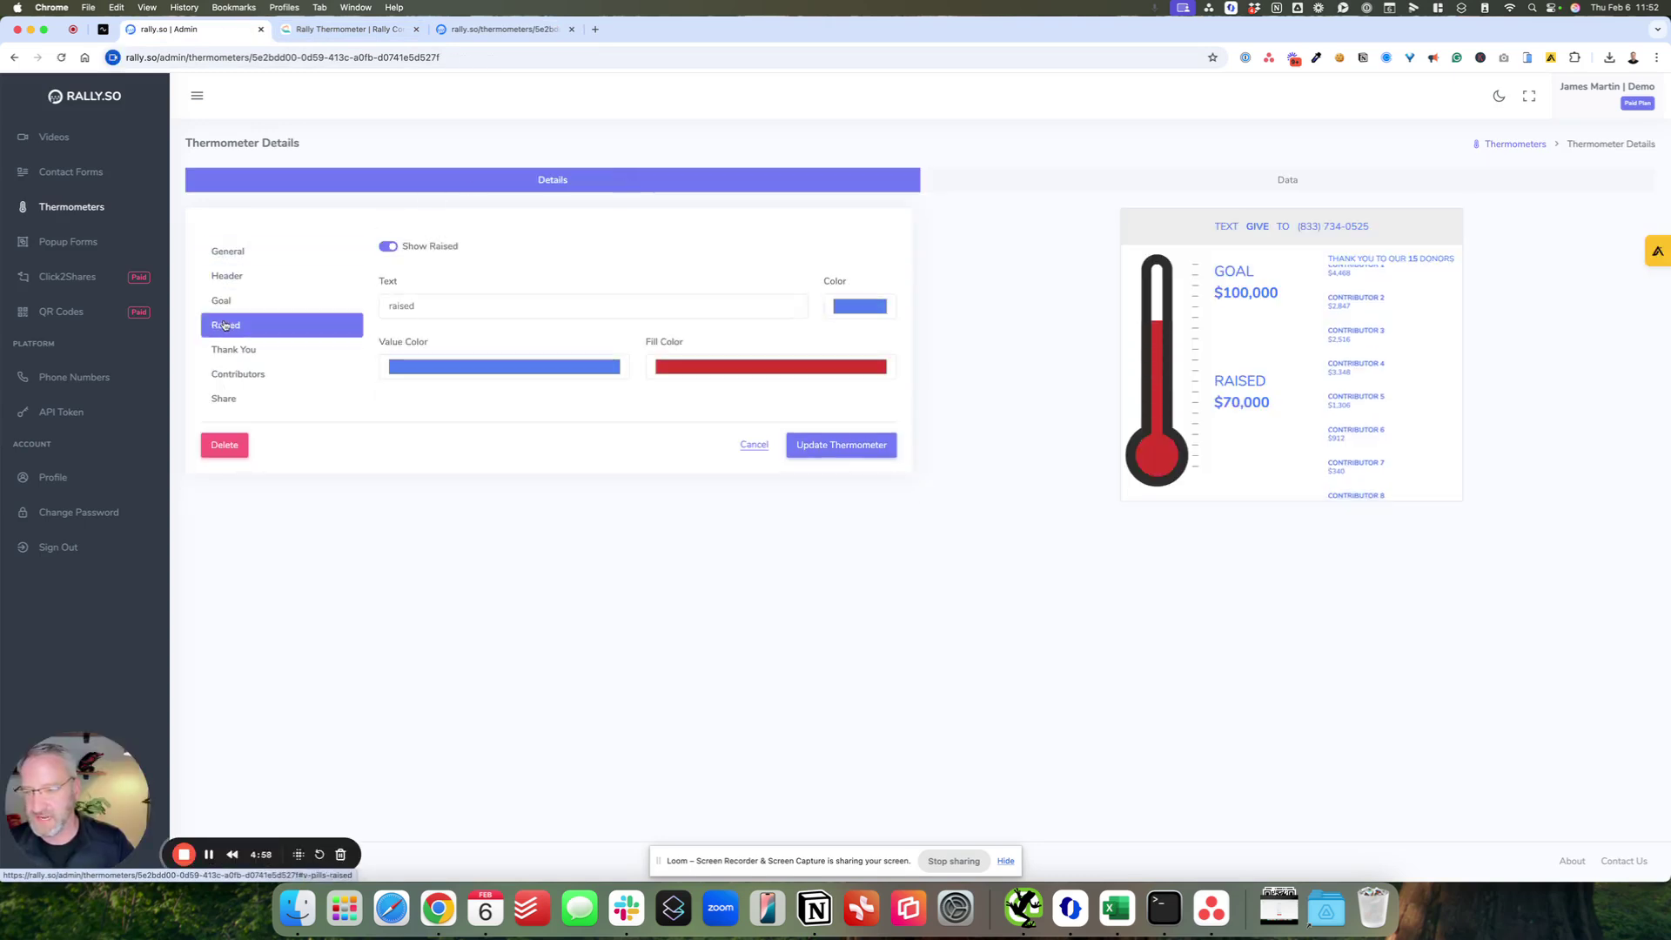
Hide the contributors in the thermometer's preview, show them again, and save the thermometer
{"action": "left_click", "coordinate": [352, 375]}
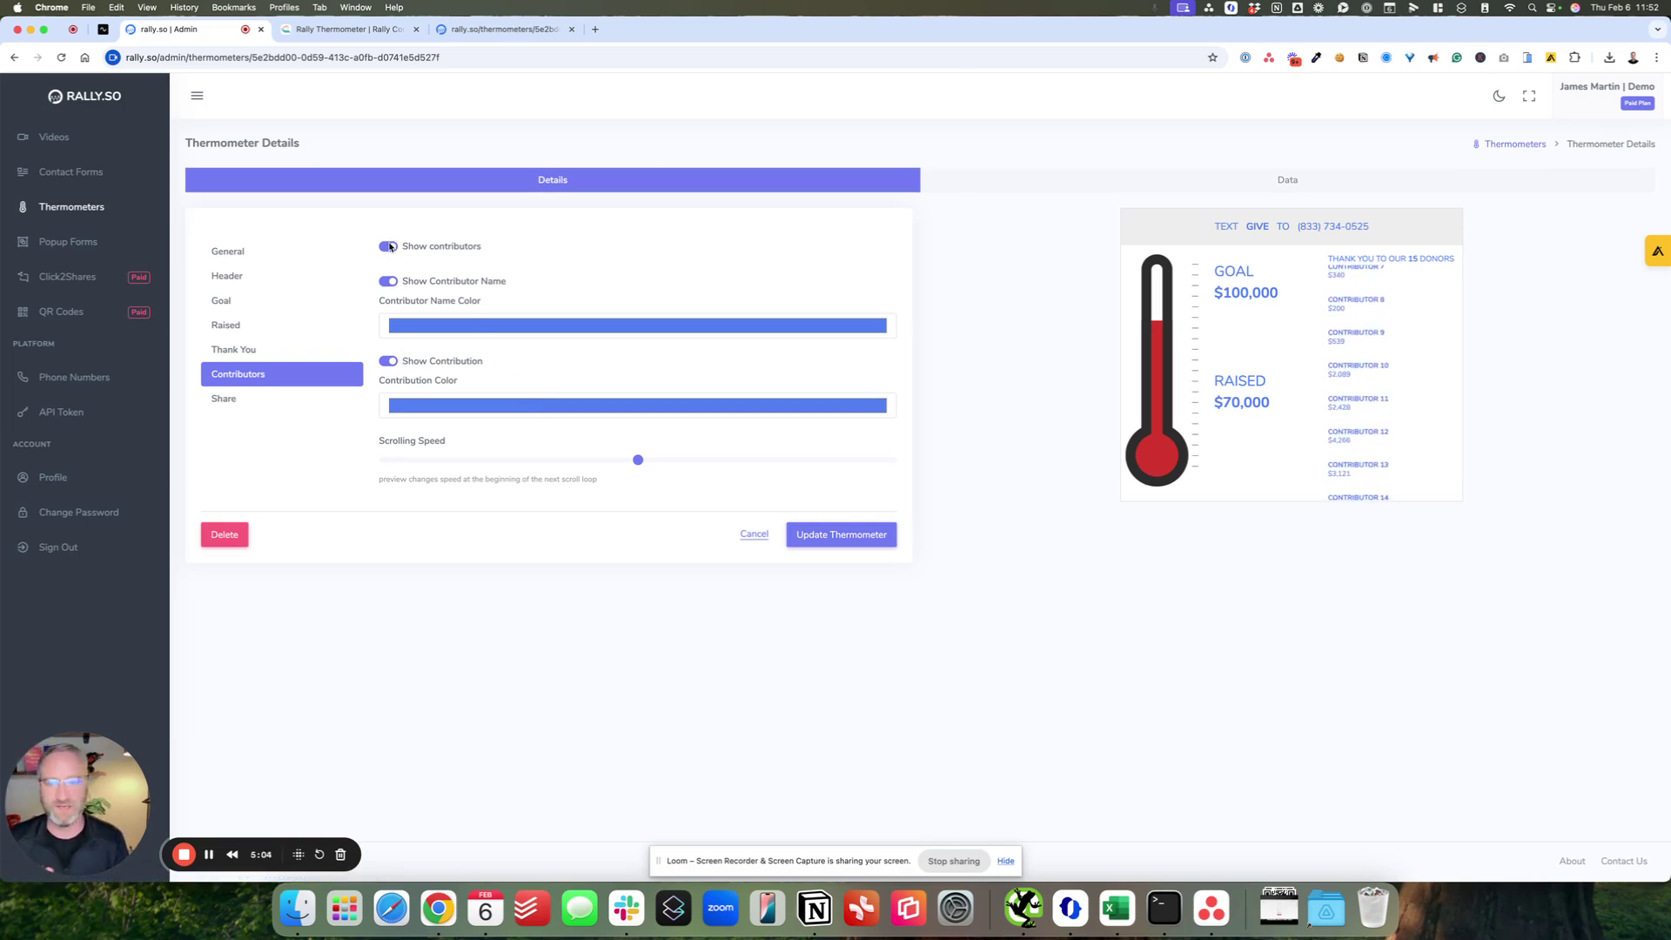
{"action": "left_click", "coordinate": [389, 247]}
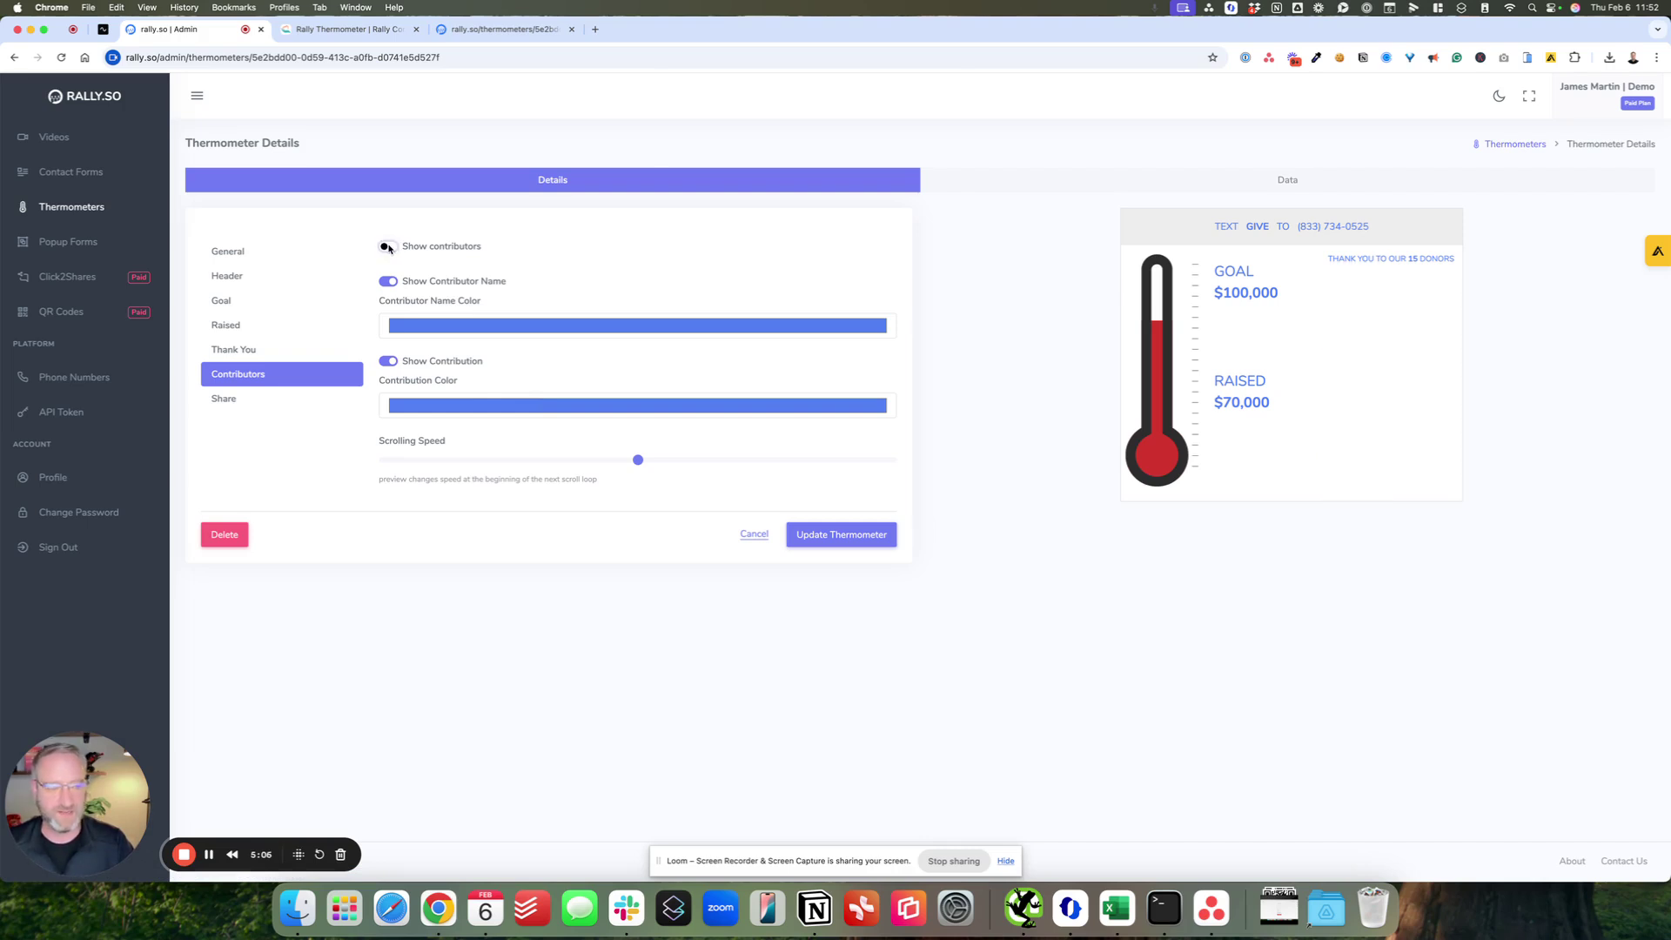
{"action": "left_click", "coordinate": [389, 247]}
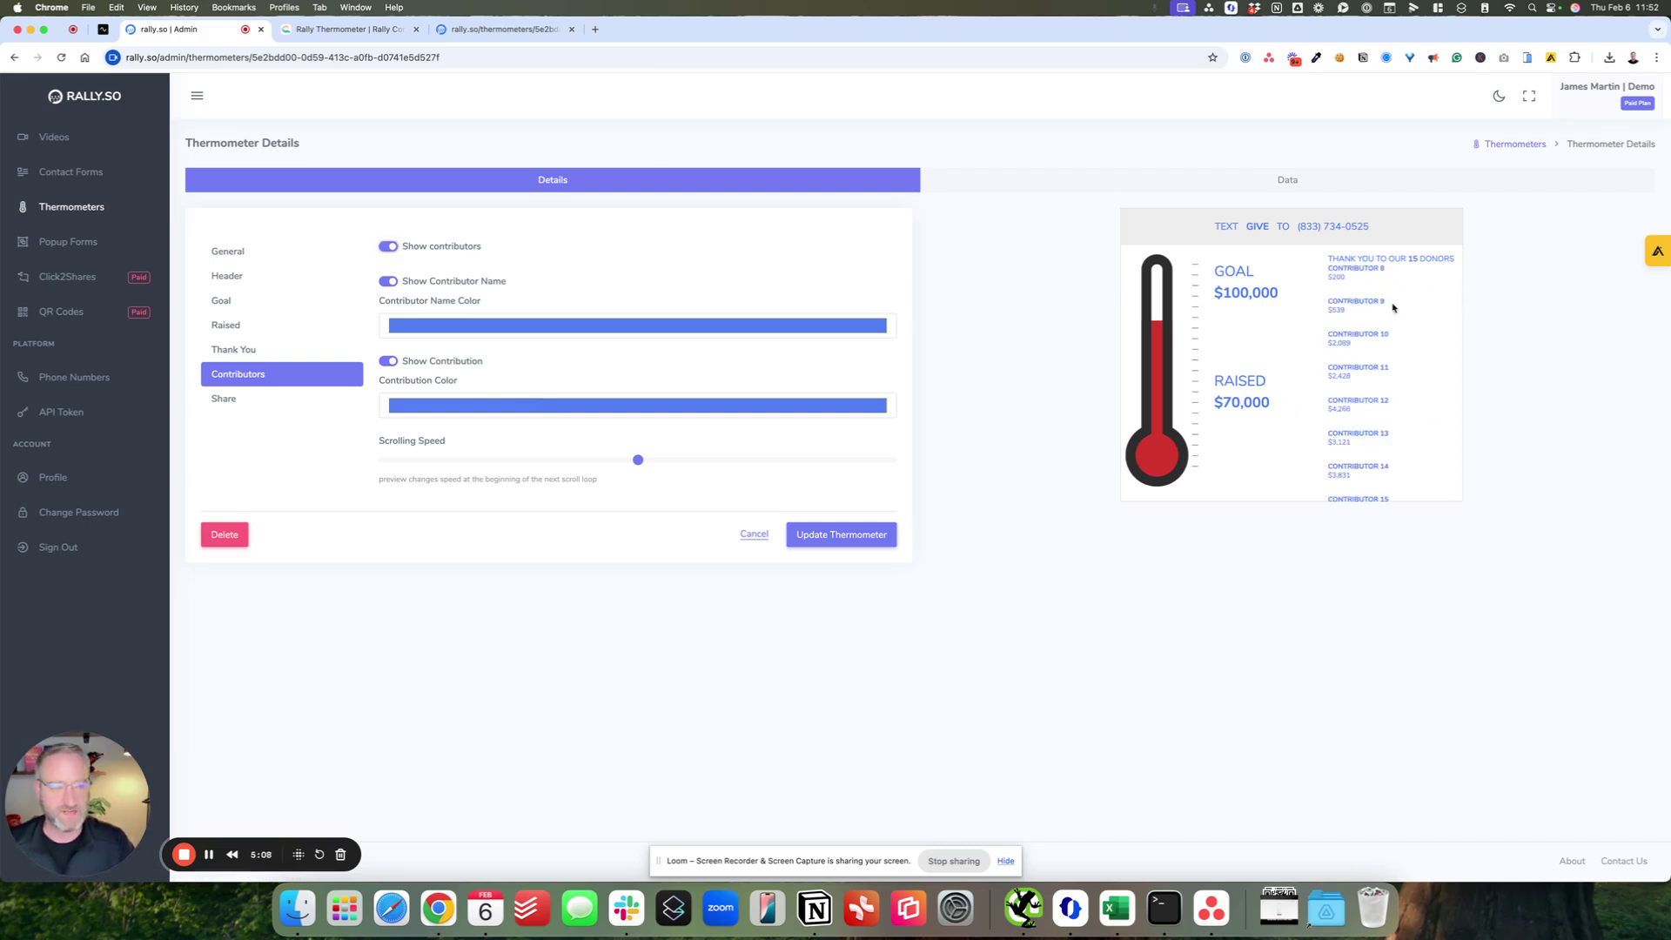
{"action": "left_click", "coordinate": [841, 534]}
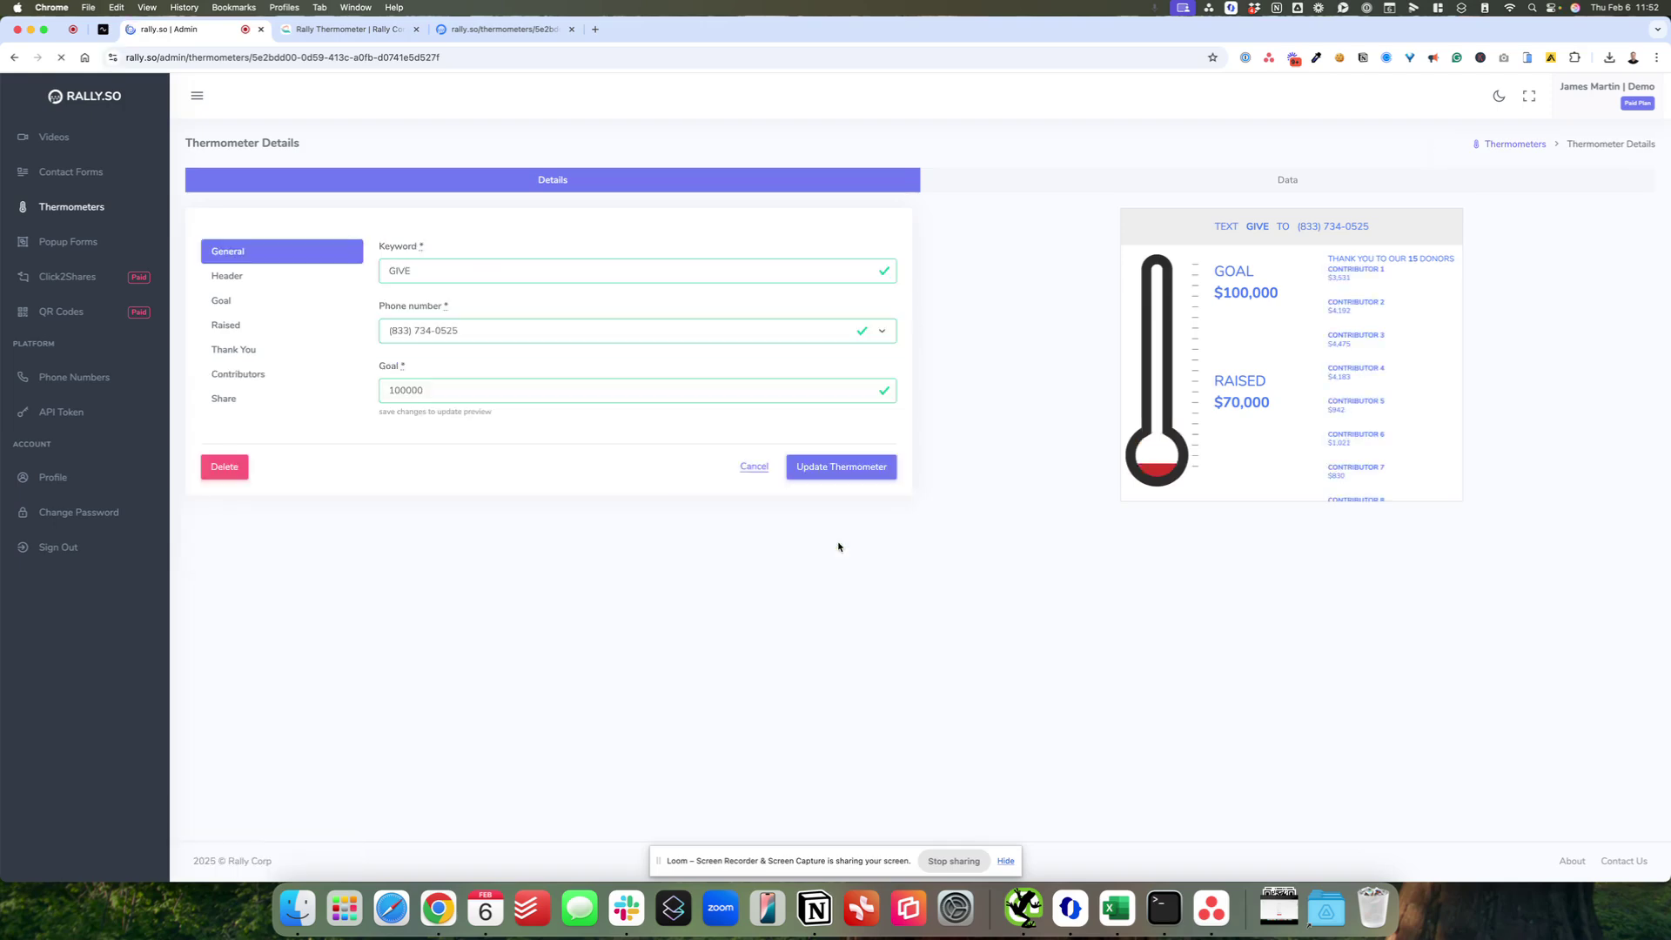
Check the saved thermometer on the hosted full-page view and on the demo charity page
{"action": "left_click", "coordinate": [498, 28]}
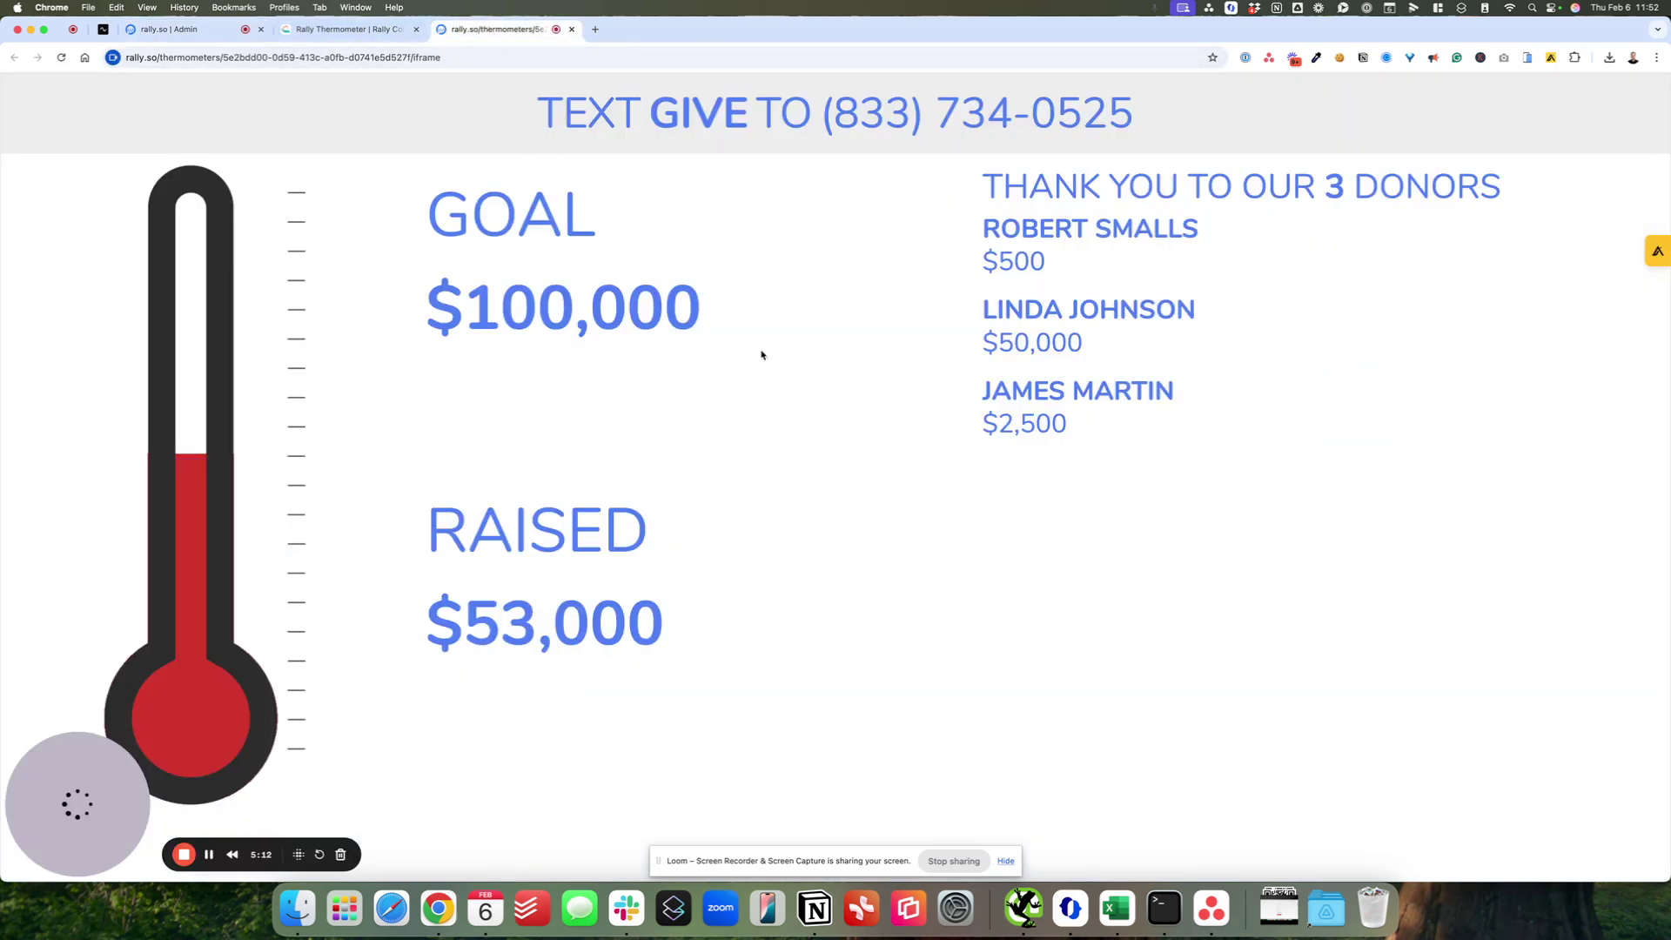
{"action": "left_click", "coordinate": [320, 33]}
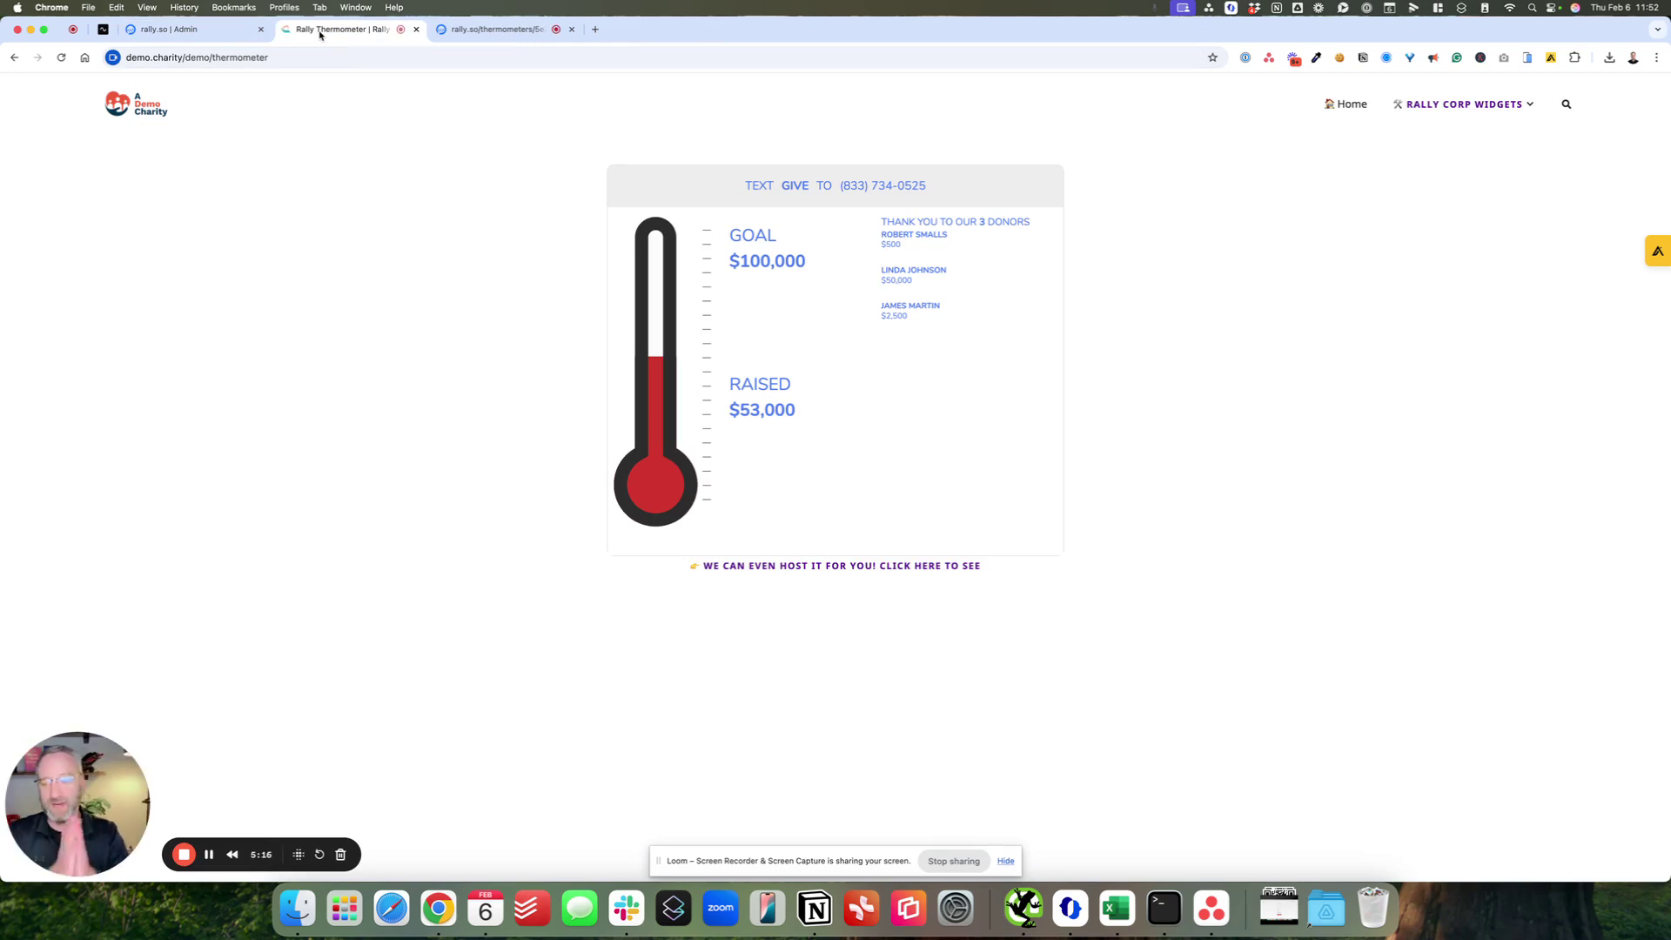